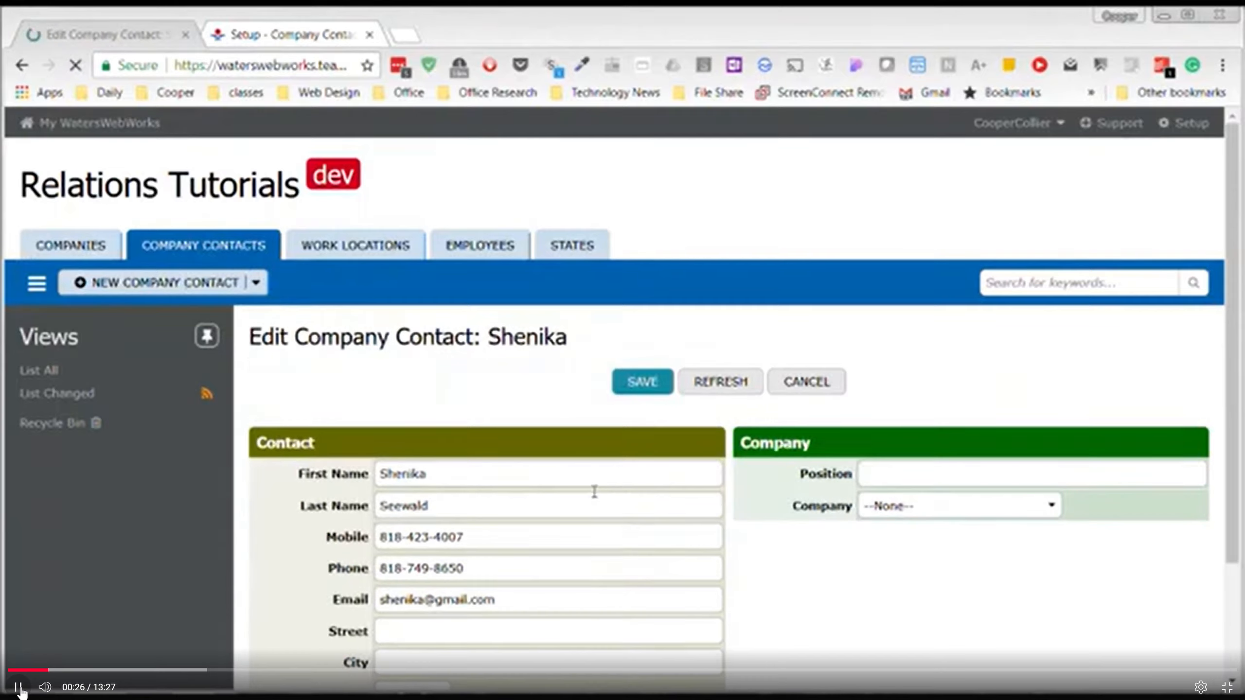
- Assign Abc Enterprises Inc as the company of the open contact and save the record
{"action": "scroll", "coordinate": [588, 498], "scroll_direction": "down", "scroll_amount": 3}
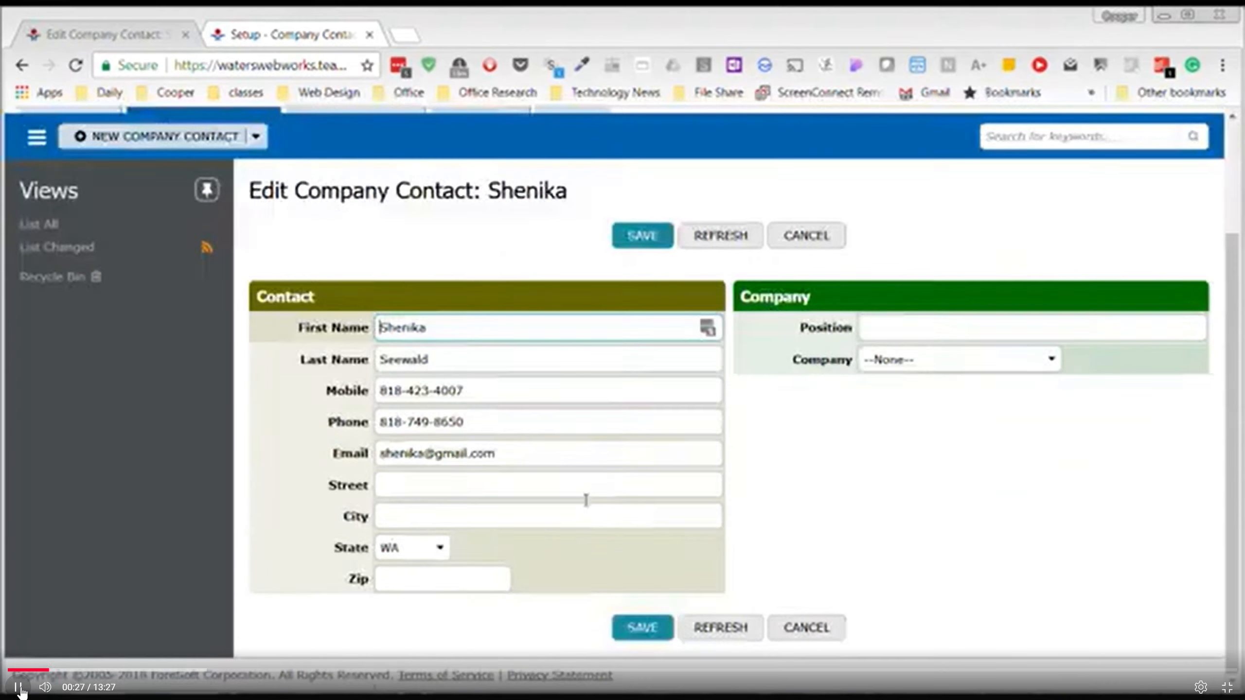
{"action": "left_click", "coordinate": [958, 359]}
{"action": "left_click", "coordinate": [918, 480]}
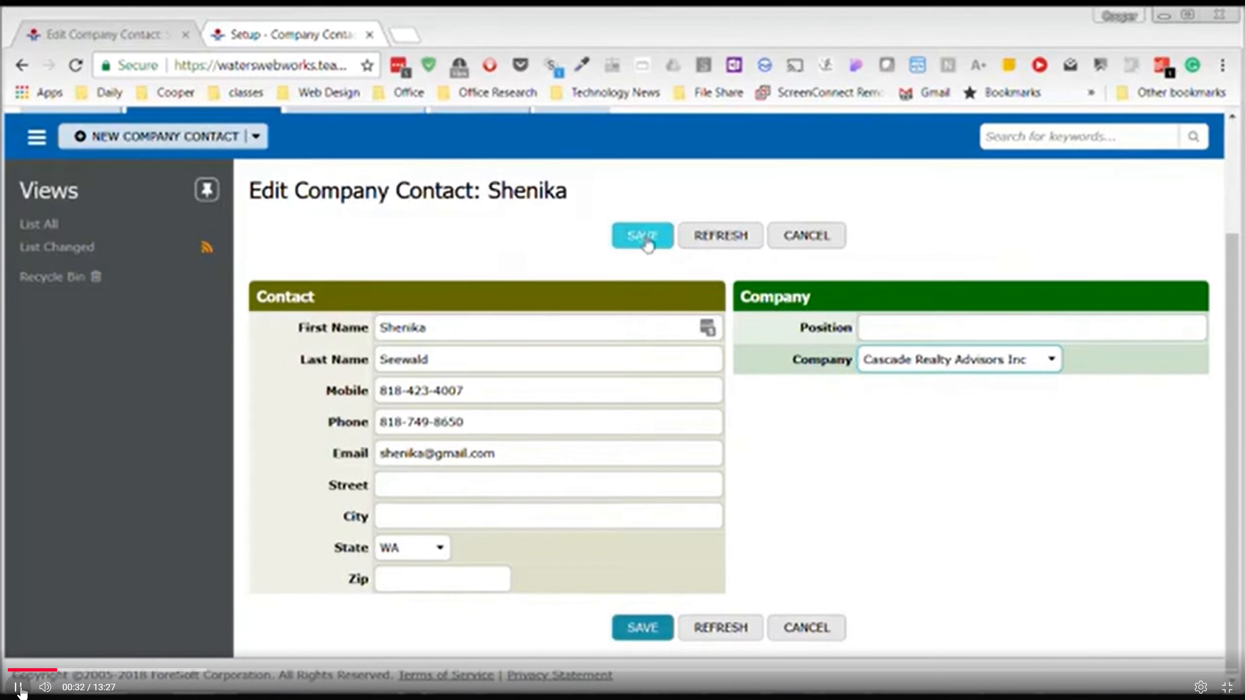
{"action": "left_click", "coordinate": [1037, 363]}
{"action": "left_click", "coordinate": [972, 394]}
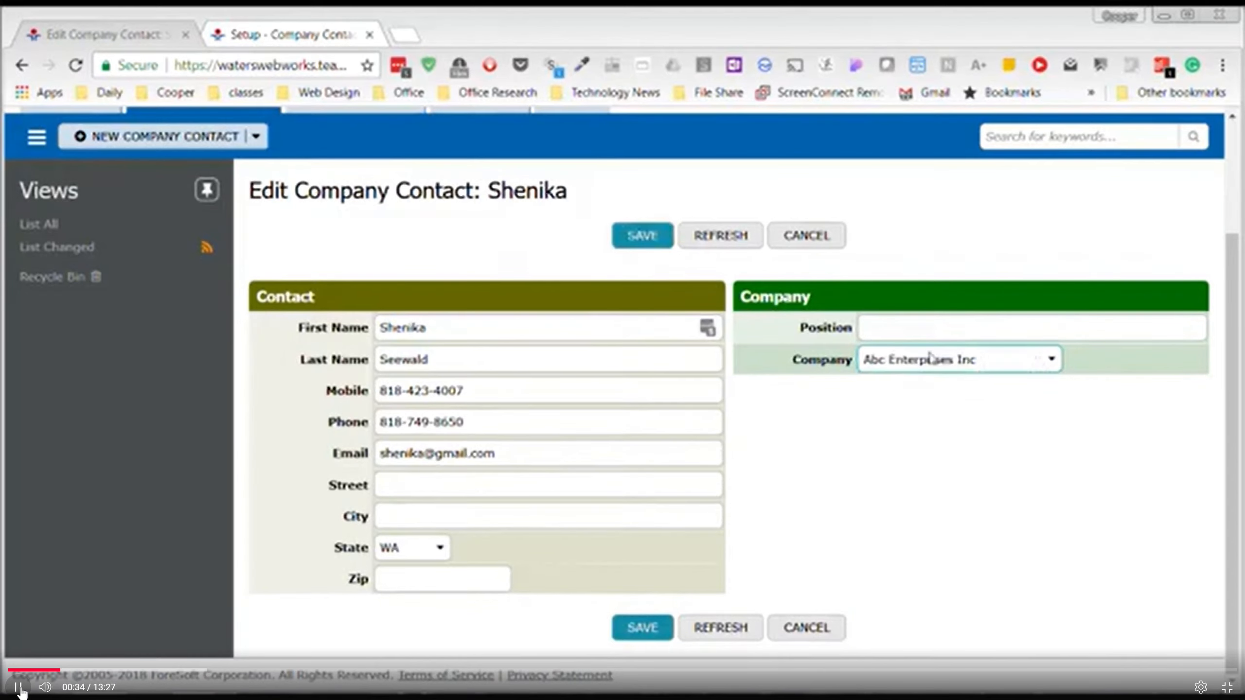
{"action": "left_click", "coordinate": [645, 241]}
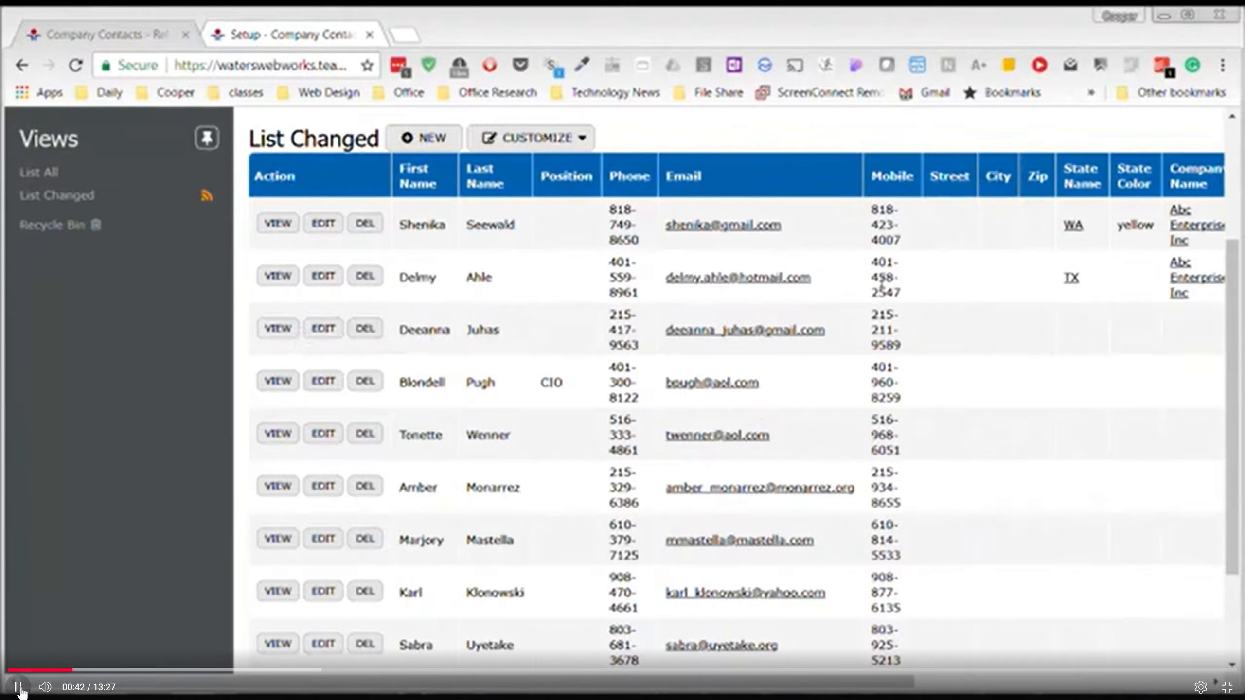
- Edit the third contact in the changed list, set its company to Abc Enterprises Inc and save it
{"action": "left_click", "coordinate": [334, 337]}
{"action": "left_click", "coordinate": [992, 505]}
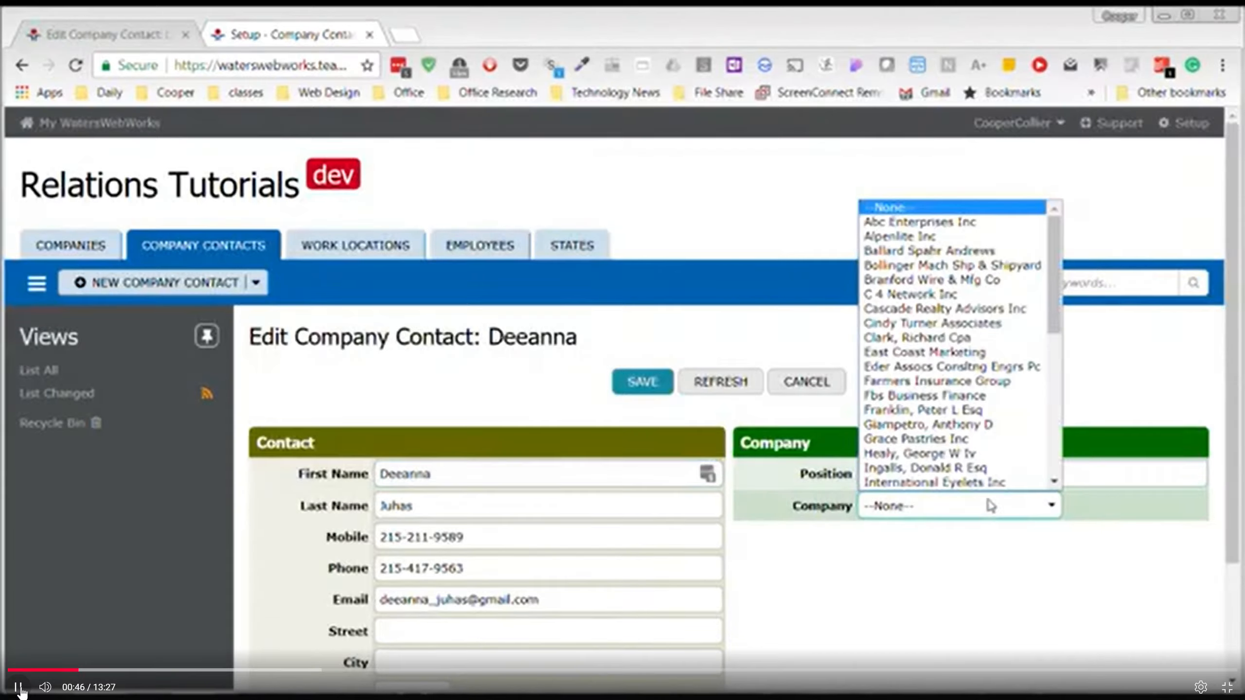
{"action": "left_click", "coordinate": [931, 225]}
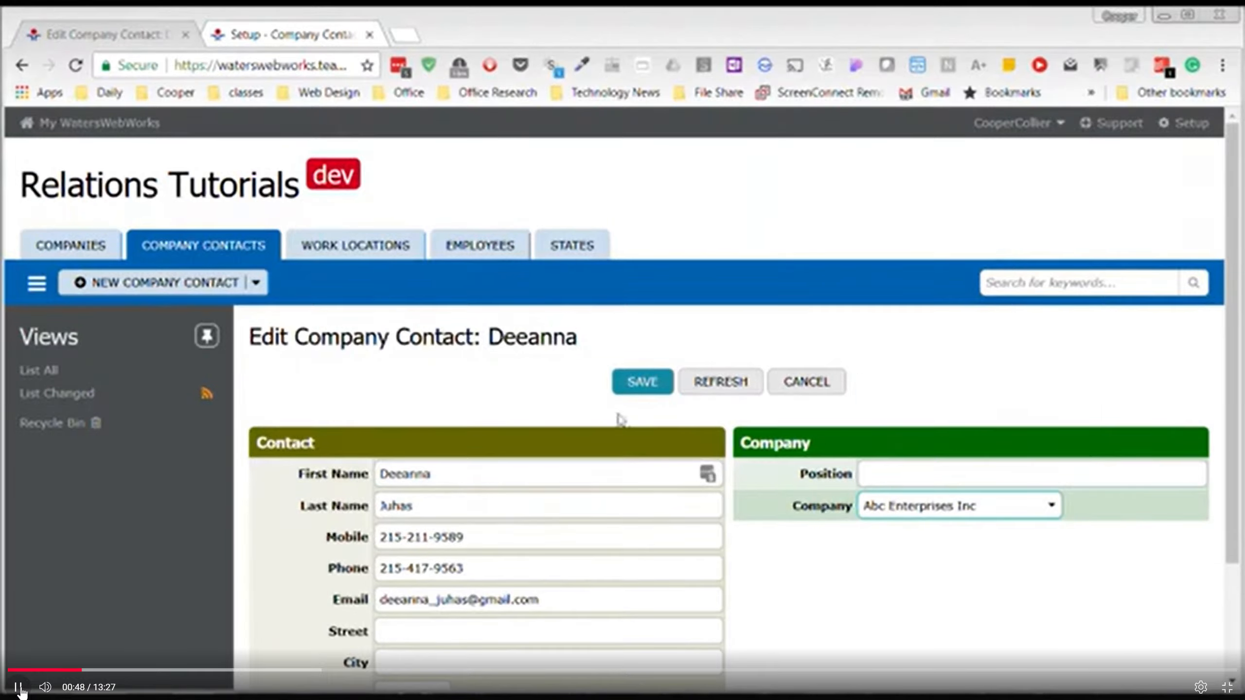
{"action": "left_click", "coordinate": [630, 391]}
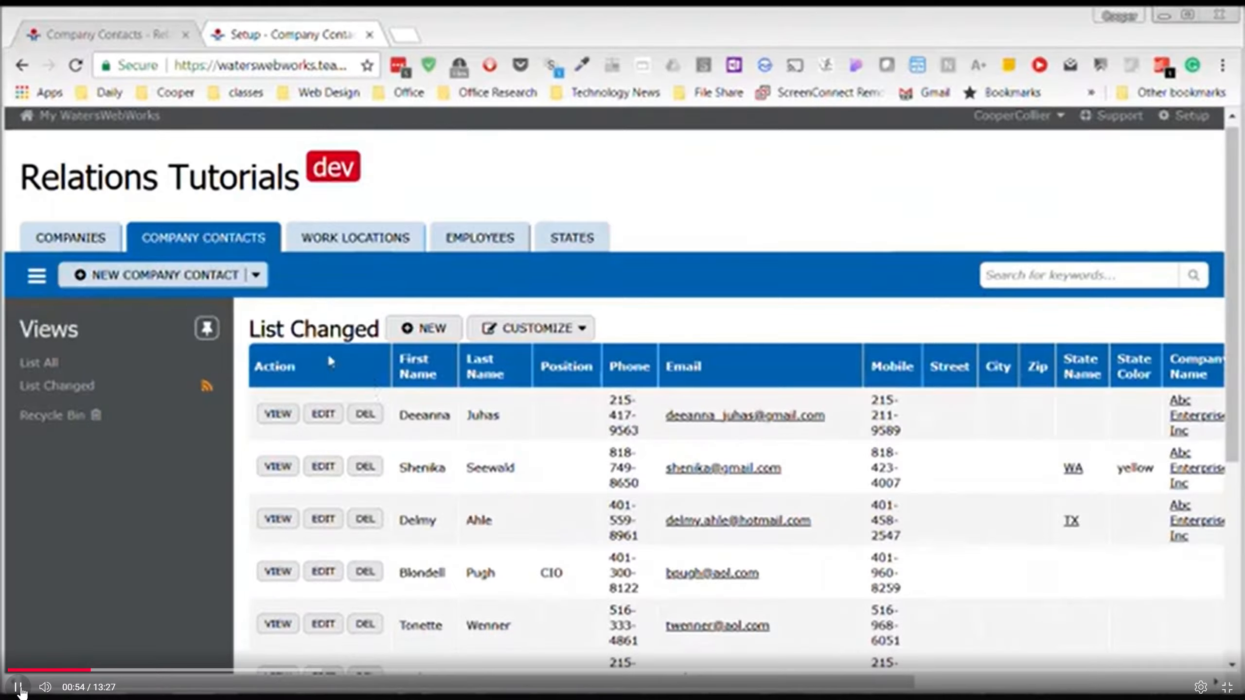
- View the Abc Enterprises Inc company record and examine its details and the company contacts related to it
{"action": "left_click", "coordinate": [69, 238]}
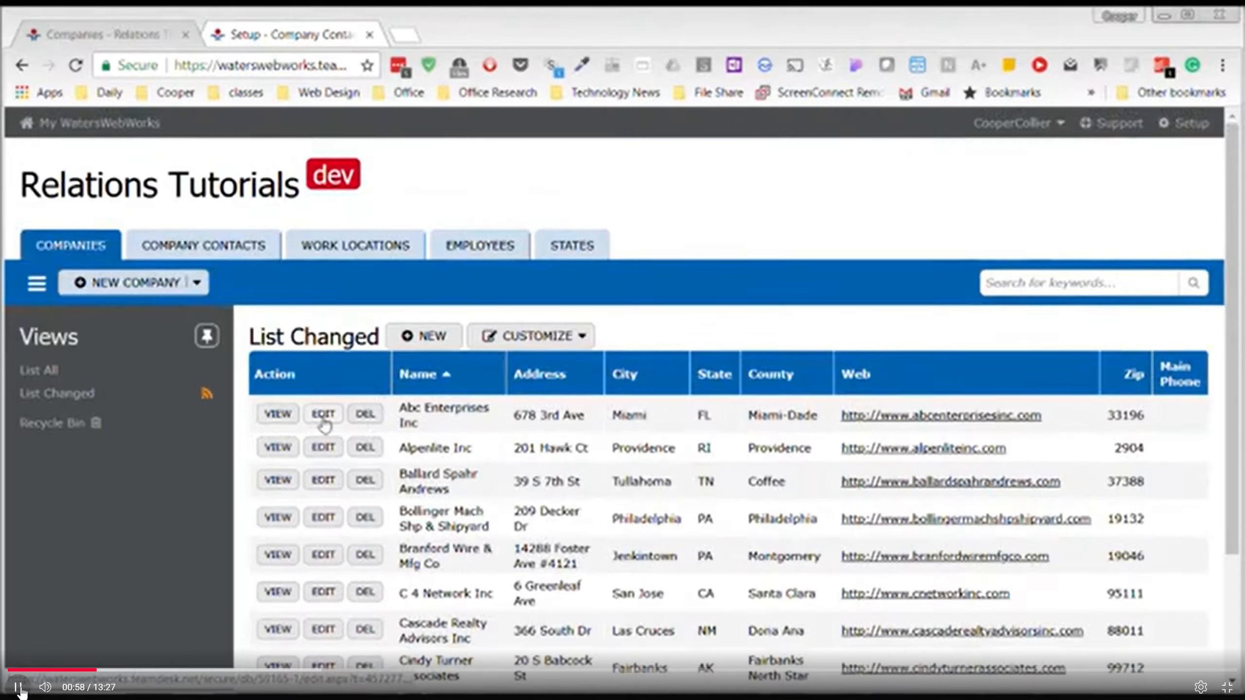
{"action": "left_click", "coordinate": [275, 416]}
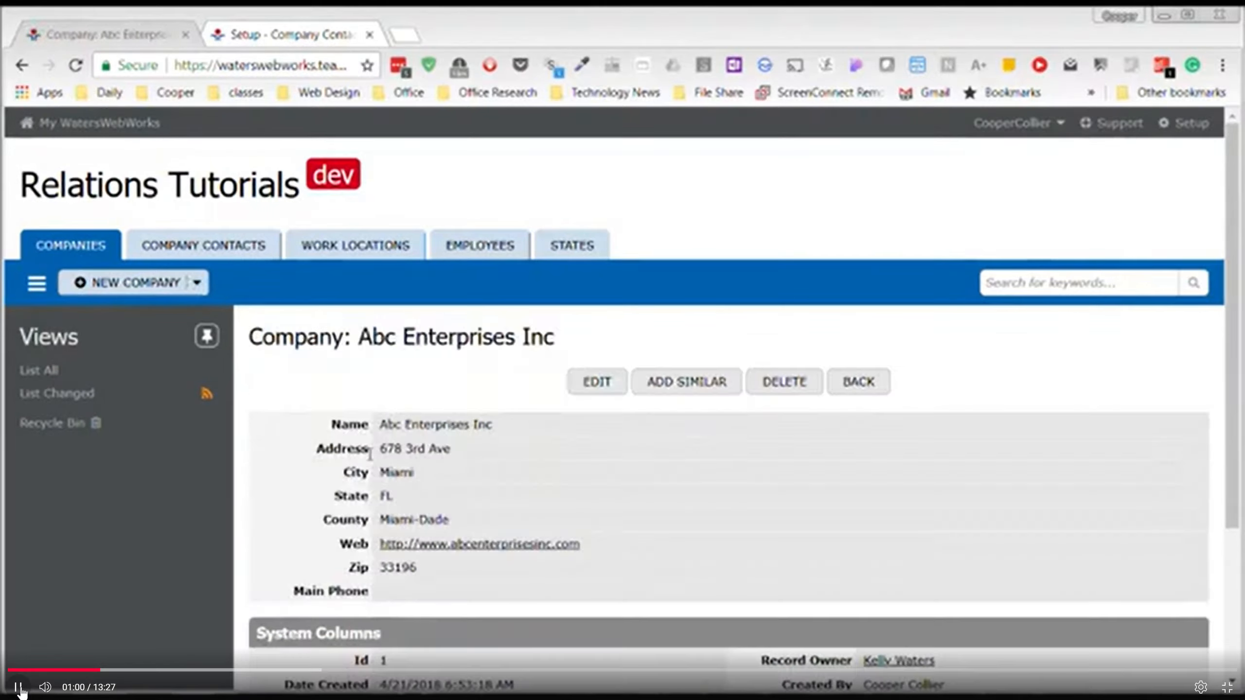
{"action": "scroll", "coordinate": [448, 392], "scroll_direction": "down", "scroll_amount": 3}
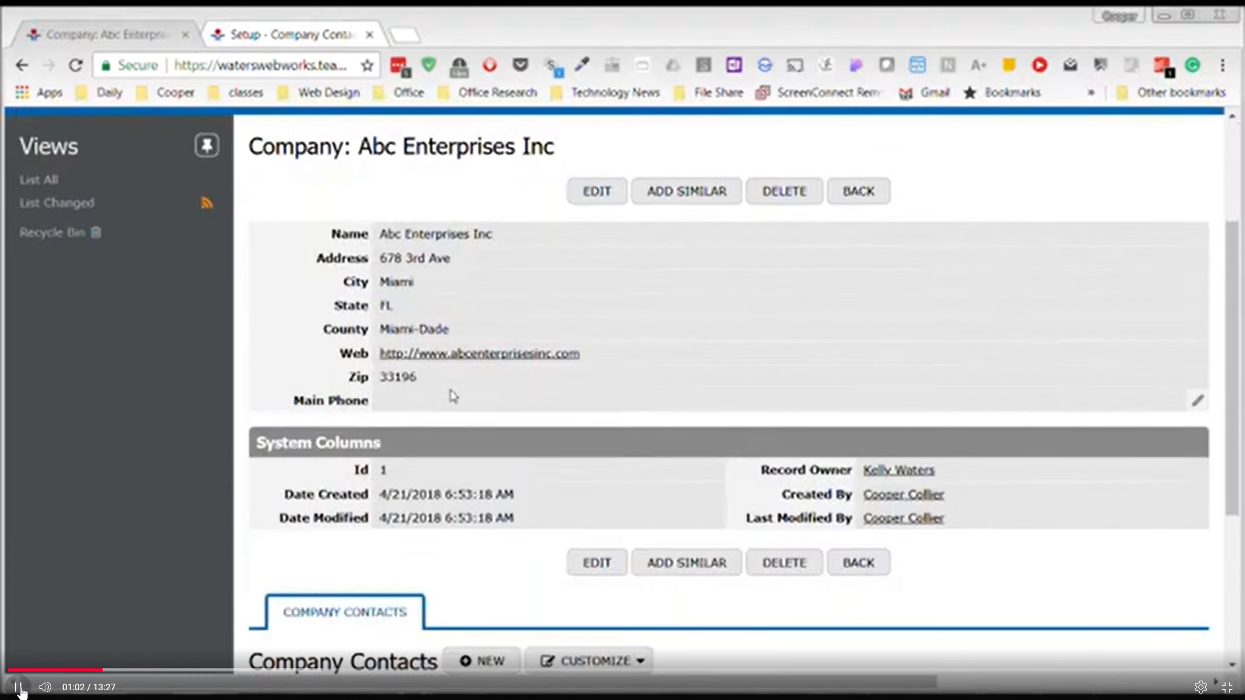
{"action": "scroll", "coordinate": [452, 394], "scroll_direction": "down", "scroll_amount": 1}
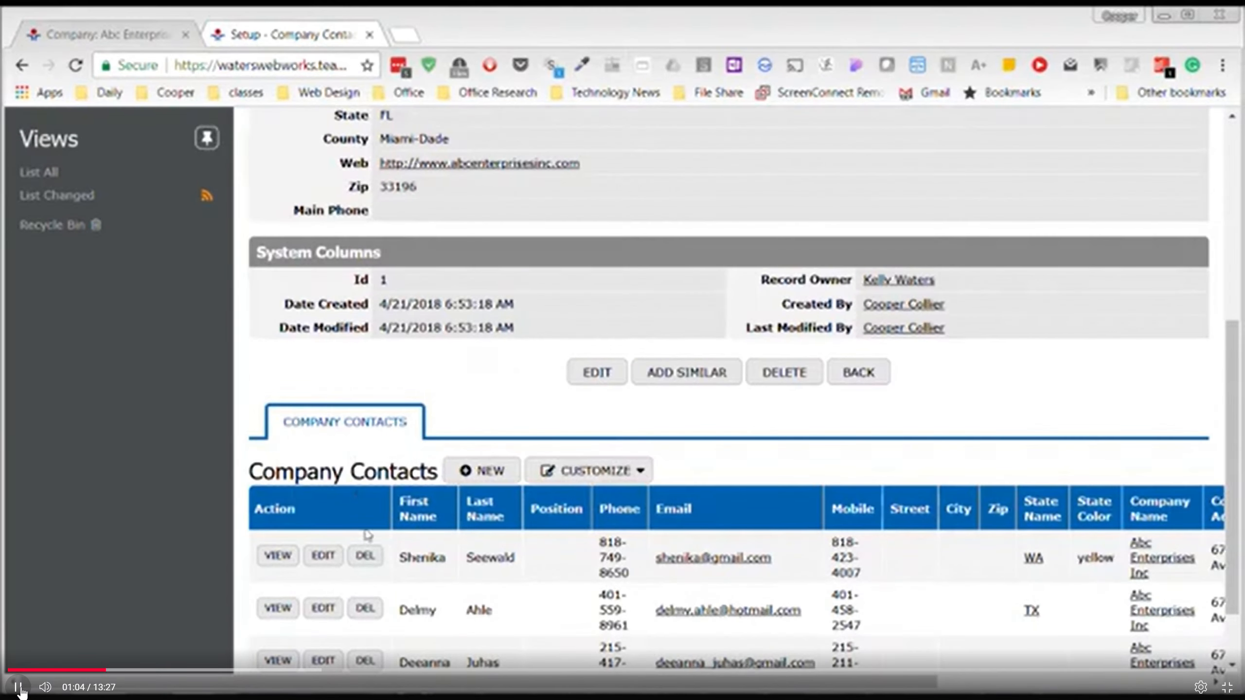
{"action": "scroll", "coordinate": [401, 439], "scroll_direction": "down", "scroll_amount": 1}
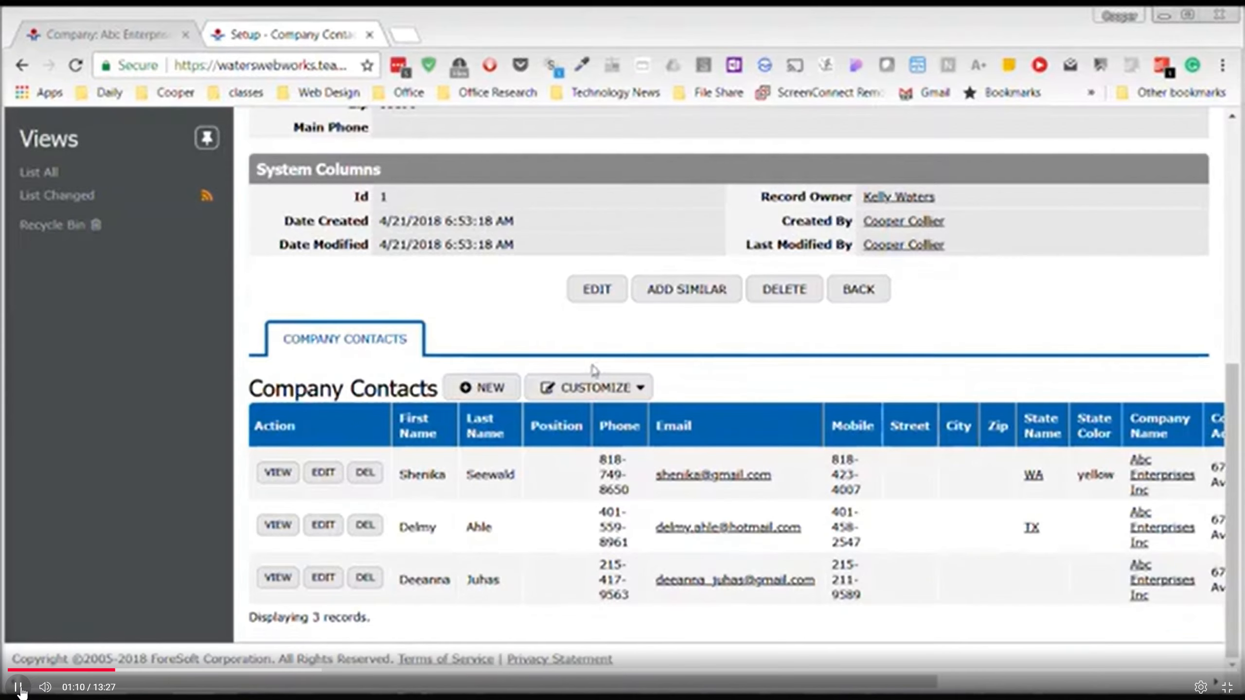
{"action": "scroll", "coordinate": [591, 370], "scroll_direction": "up", "scroll_amount": 3}
{"action": "scroll", "coordinate": [586, 369], "scroll_direction": "down", "scroll_amount": 3}
{"action": "scroll", "coordinate": [540, 583], "scroll_direction": "up", "scroll_amount": 5}
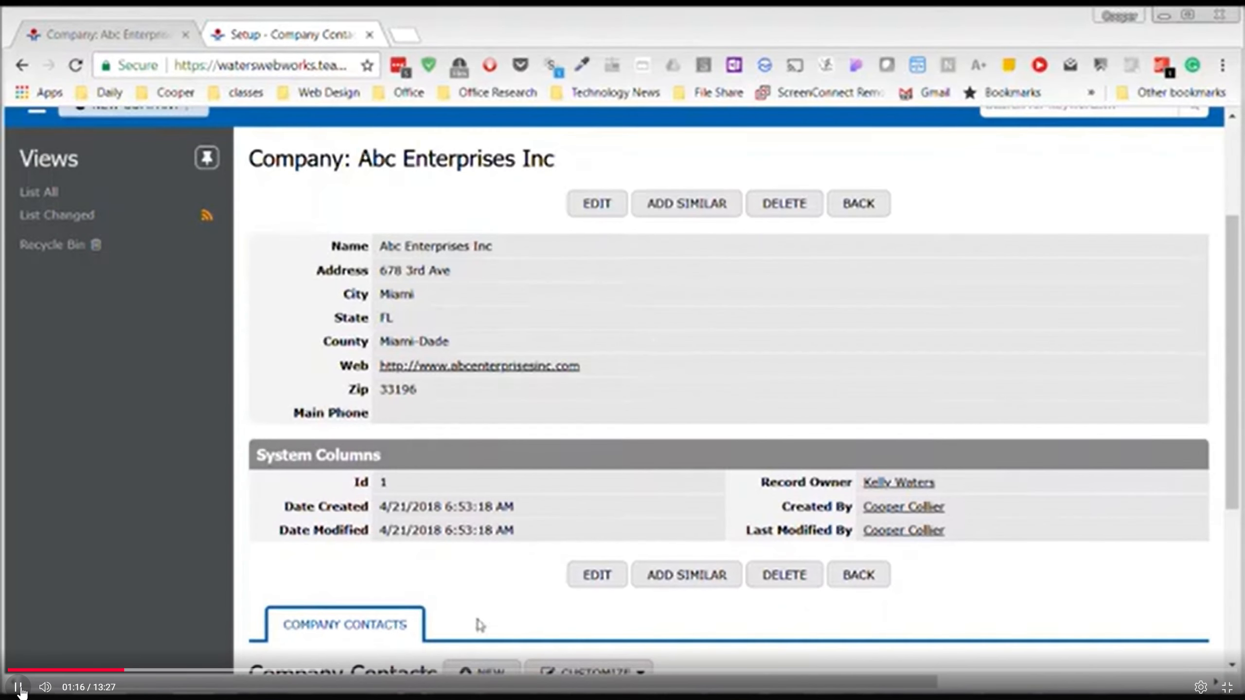
{"action": "scroll", "coordinate": [478, 606], "scroll_direction": "down", "scroll_amount": 2}
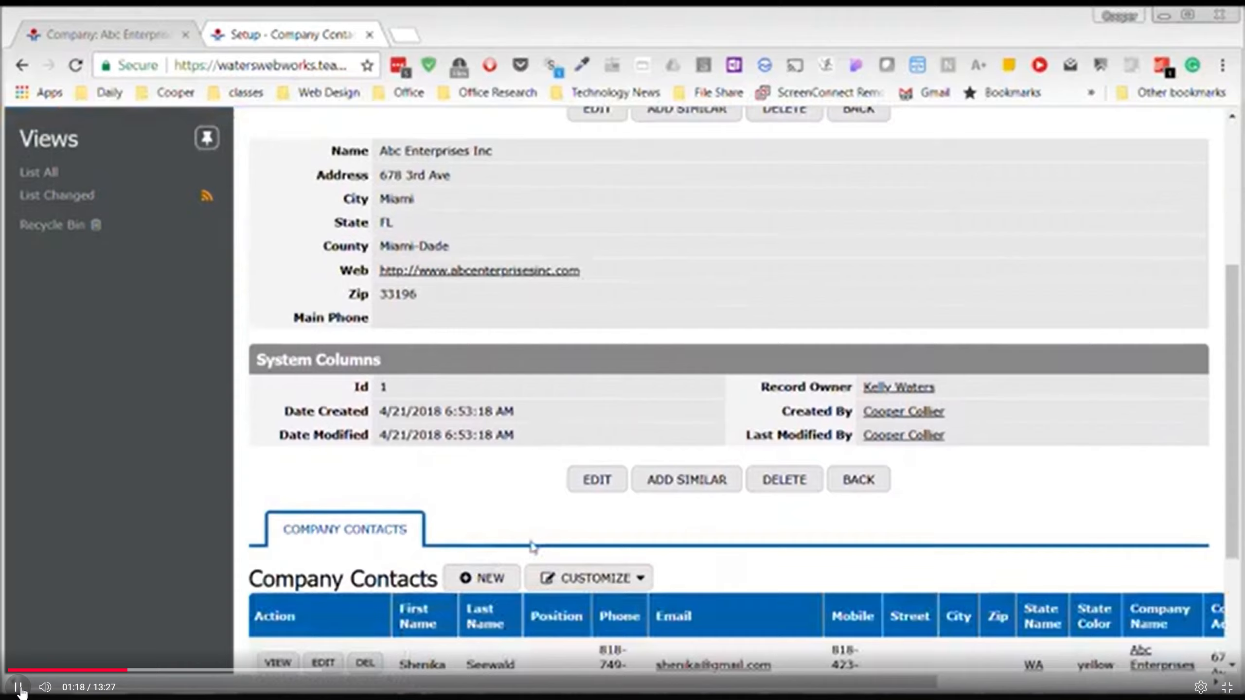
{"action": "scroll", "coordinate": [533, 547], "scroll_direction": "up", "scroll_amount": 2}
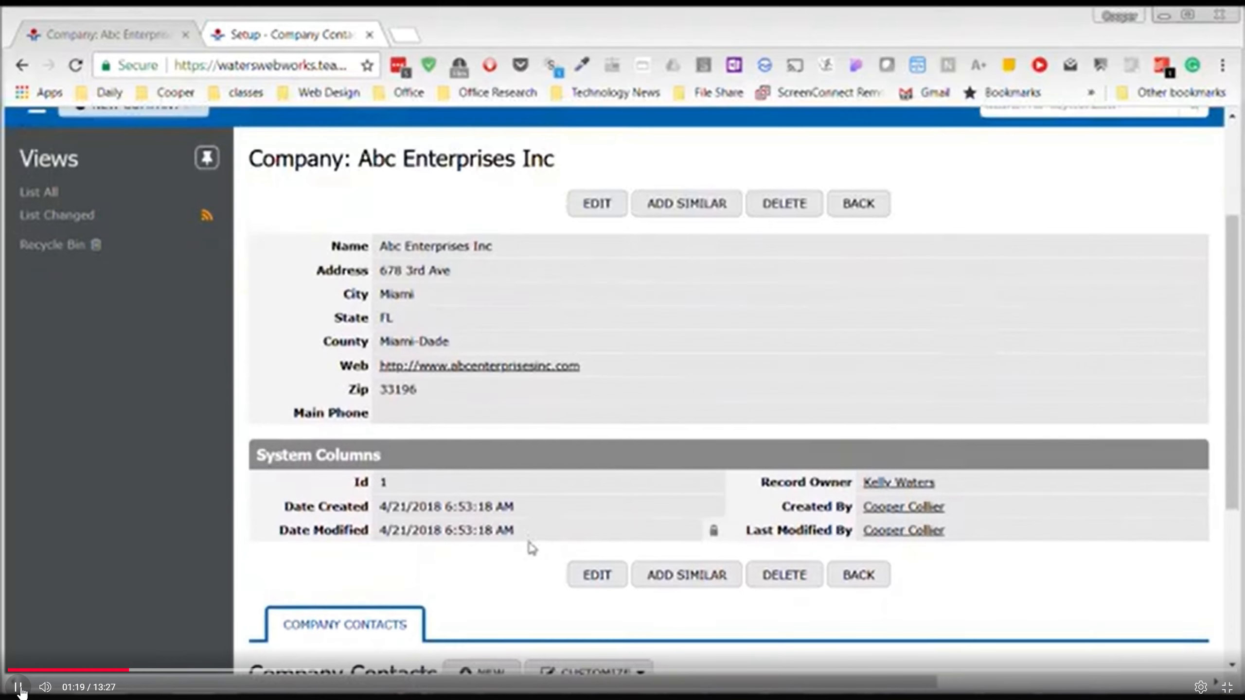
- Switch to the database setup, review the Companies form layout and open the table's existing columns for customization
{"action": "left_click", "coordinate": [253, 44]}
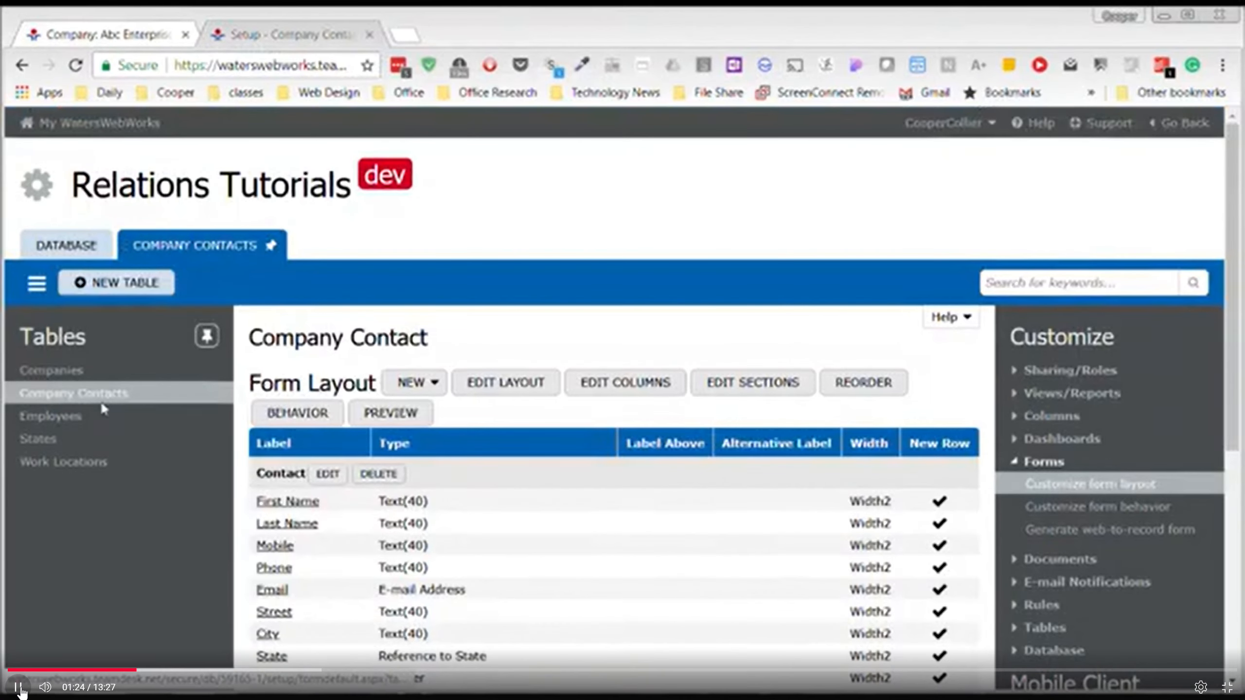
{"action": "scroll", "coordinate": [491, 522], "scroll_direction": "down", "scroll_amount": 5}
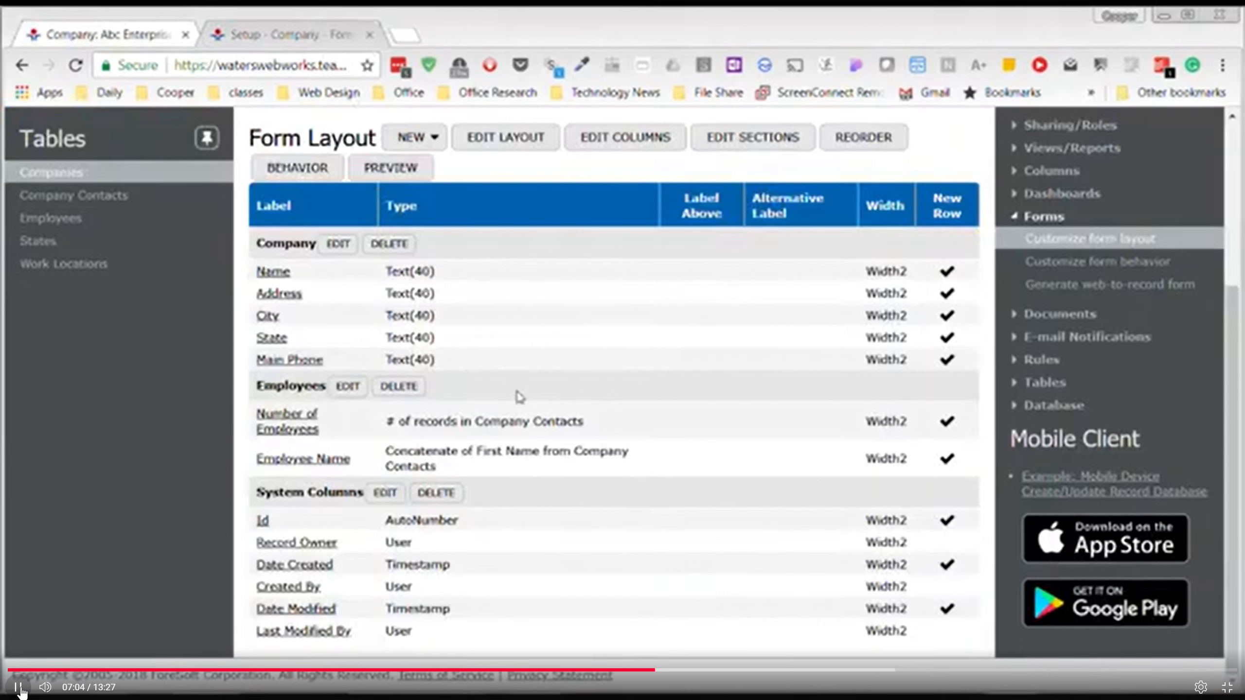
{"action": "scroll", "coordinate": [520, 398], "scroll_direction": "up", "scroll_amount": 2}
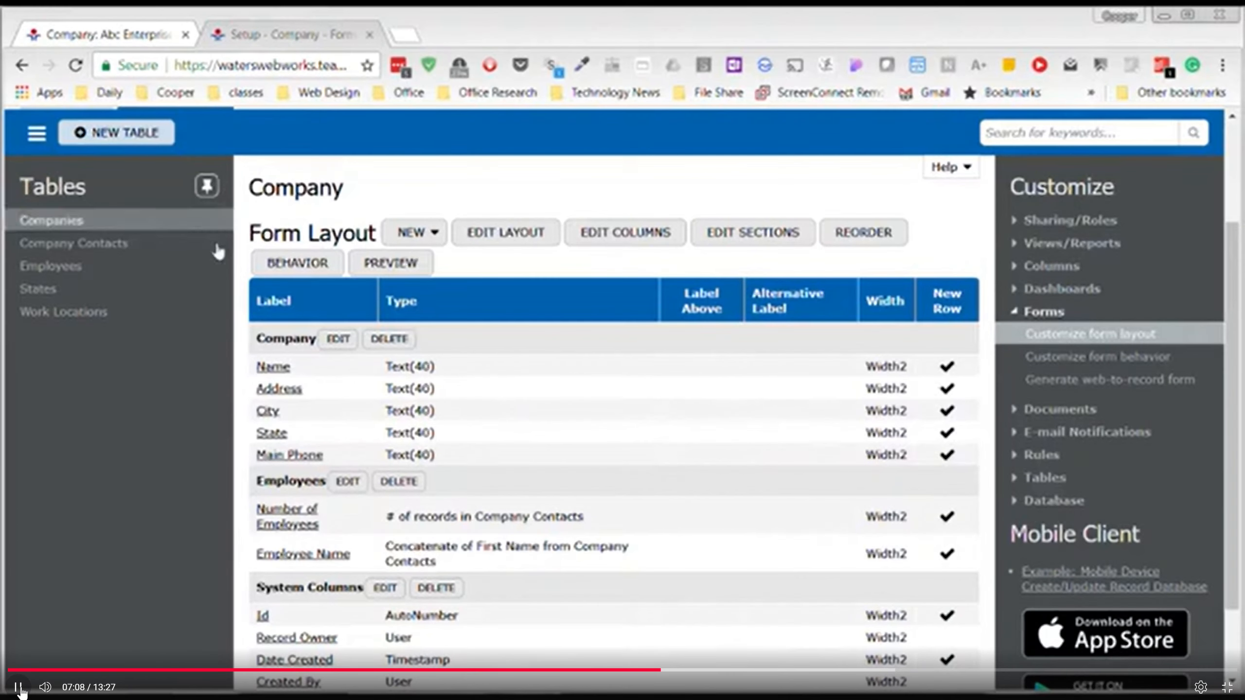
{"action": "left_click", "coordinate": [1044, 268]}
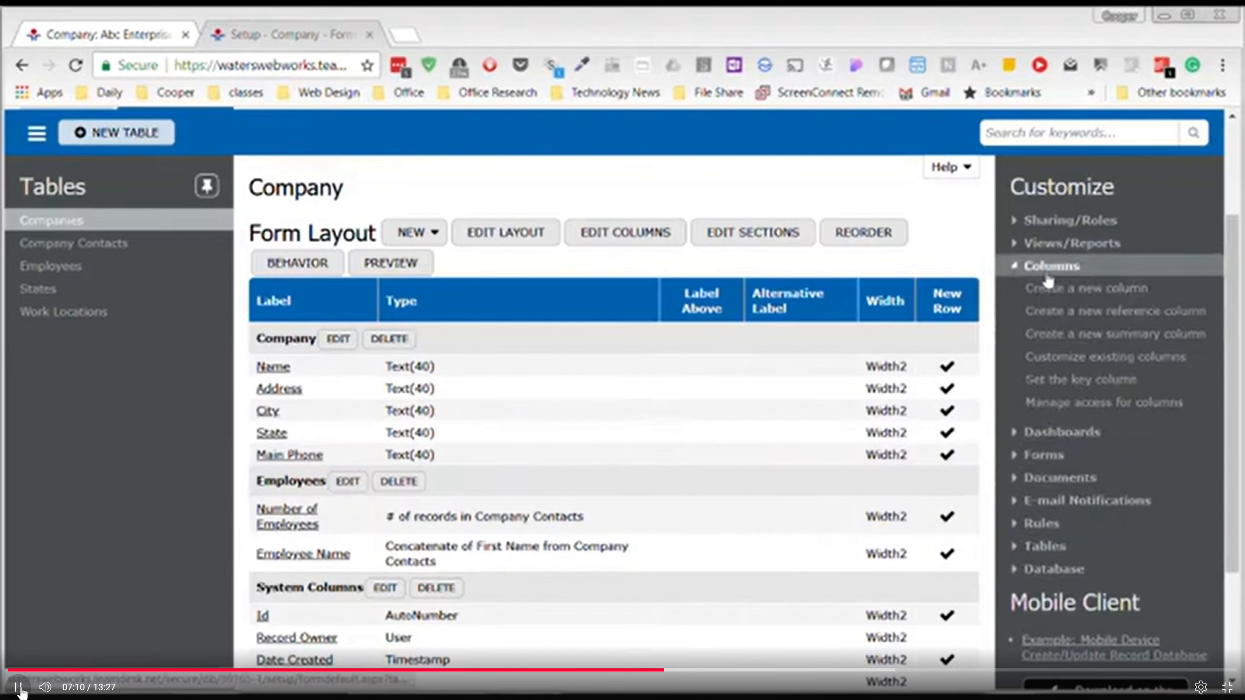
{"action": "left_click", "coordinate": [1083, 358]}
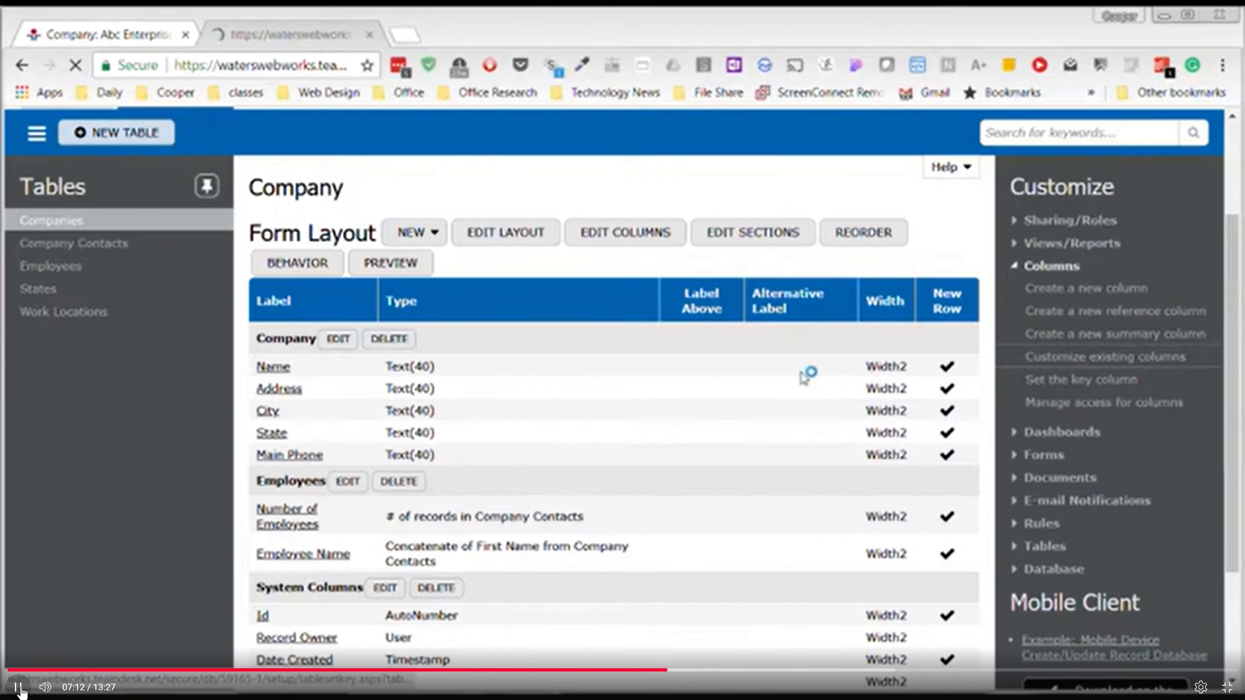
{"action": "scroll", "coordinate": [652, 459], "scroll_direction": "down", "scroll_amount": 10}
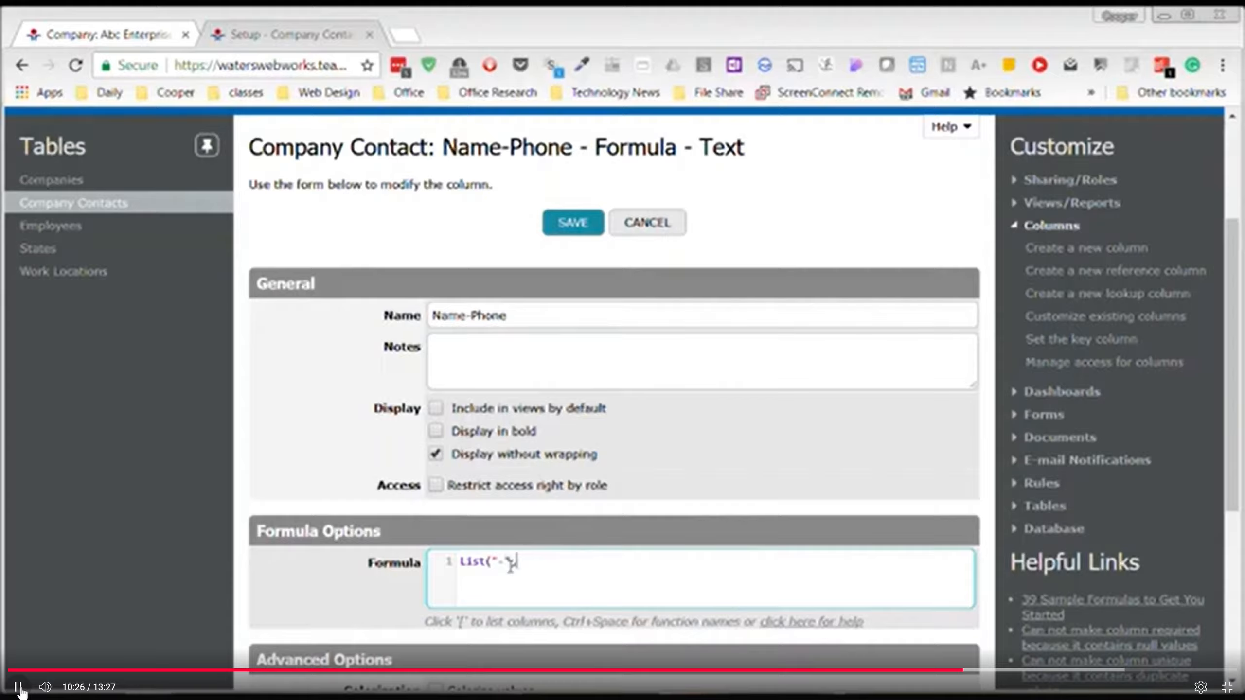
- Complete the Name-Phone formula as List("-",[First Name],[Phone]) and save the column
{"action": "type", "text": "[f"}
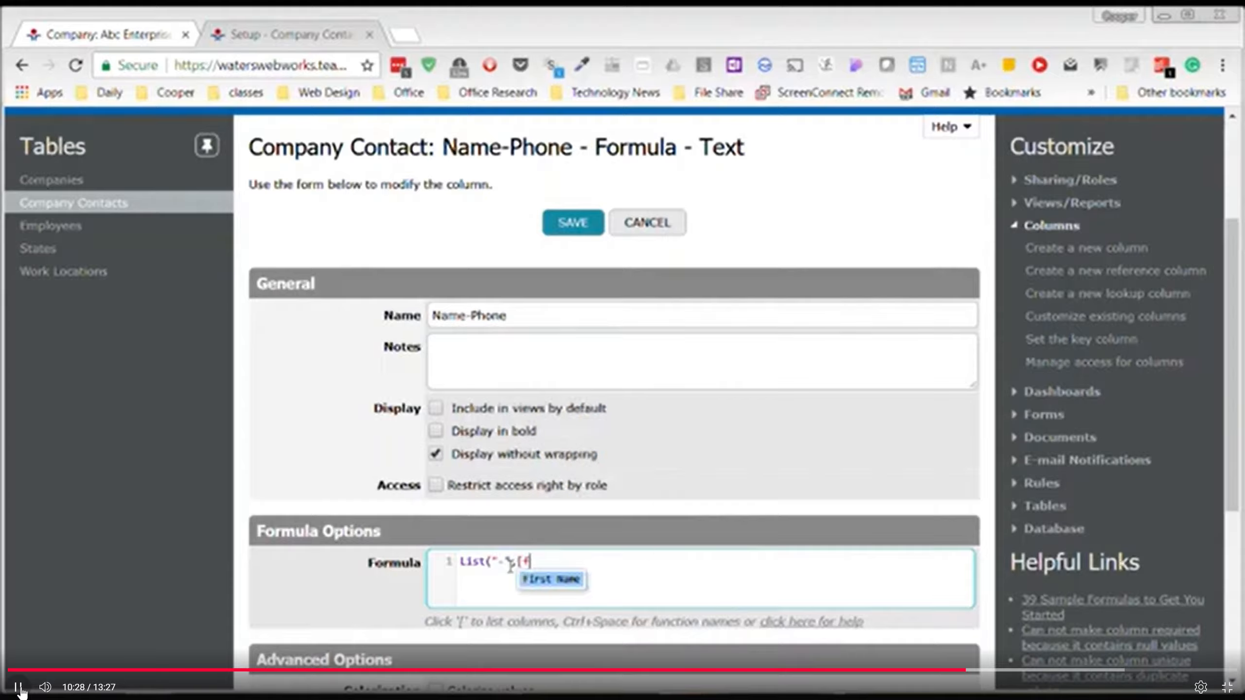
{"action": "key", "text": "Return"}
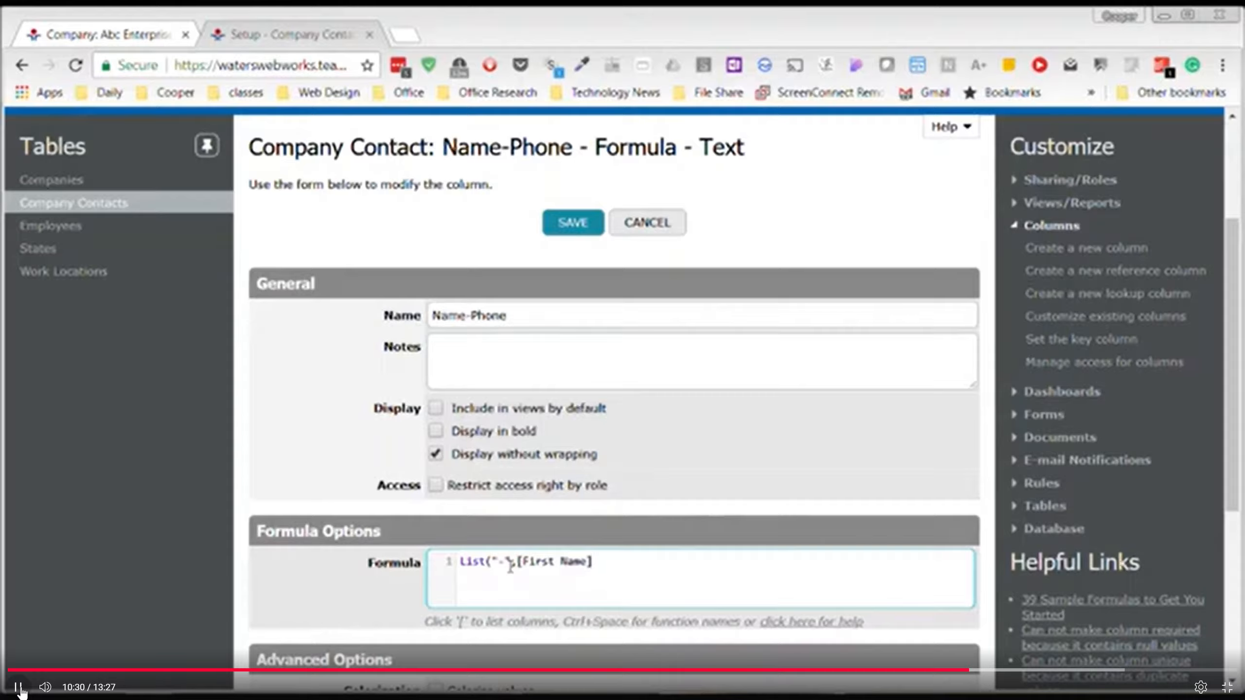
{"action": "type", "text": ",[p"}
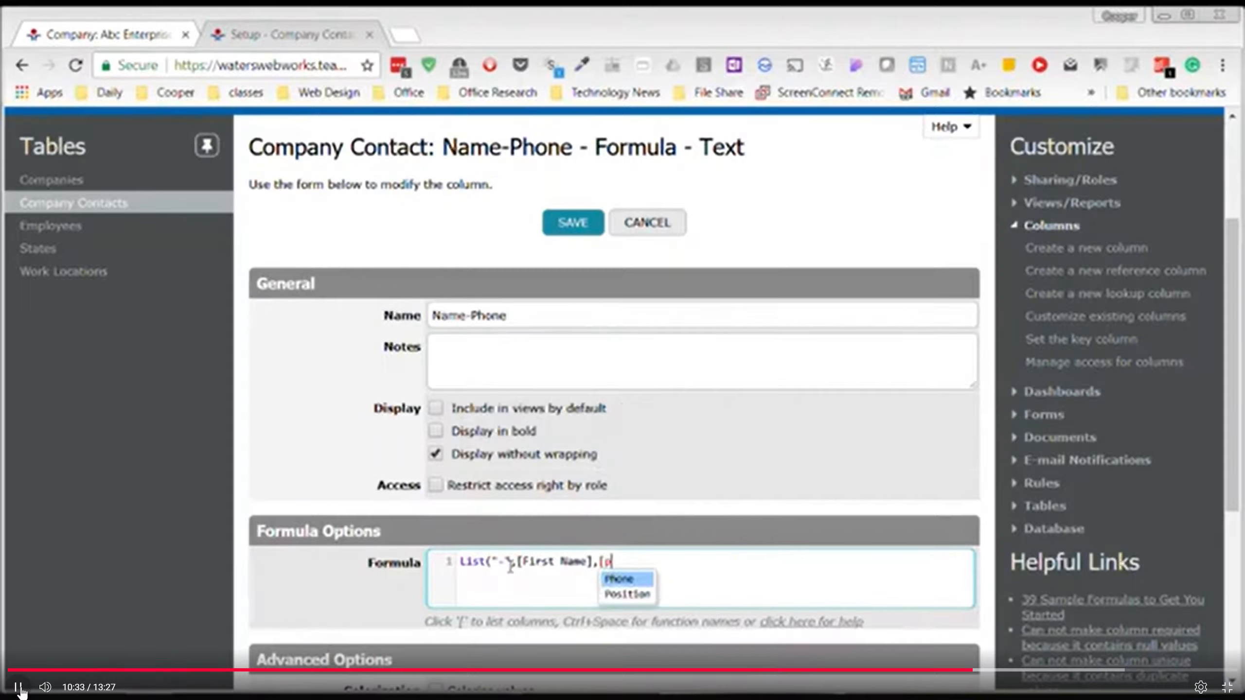
{"action": "key", "text": "Return"}
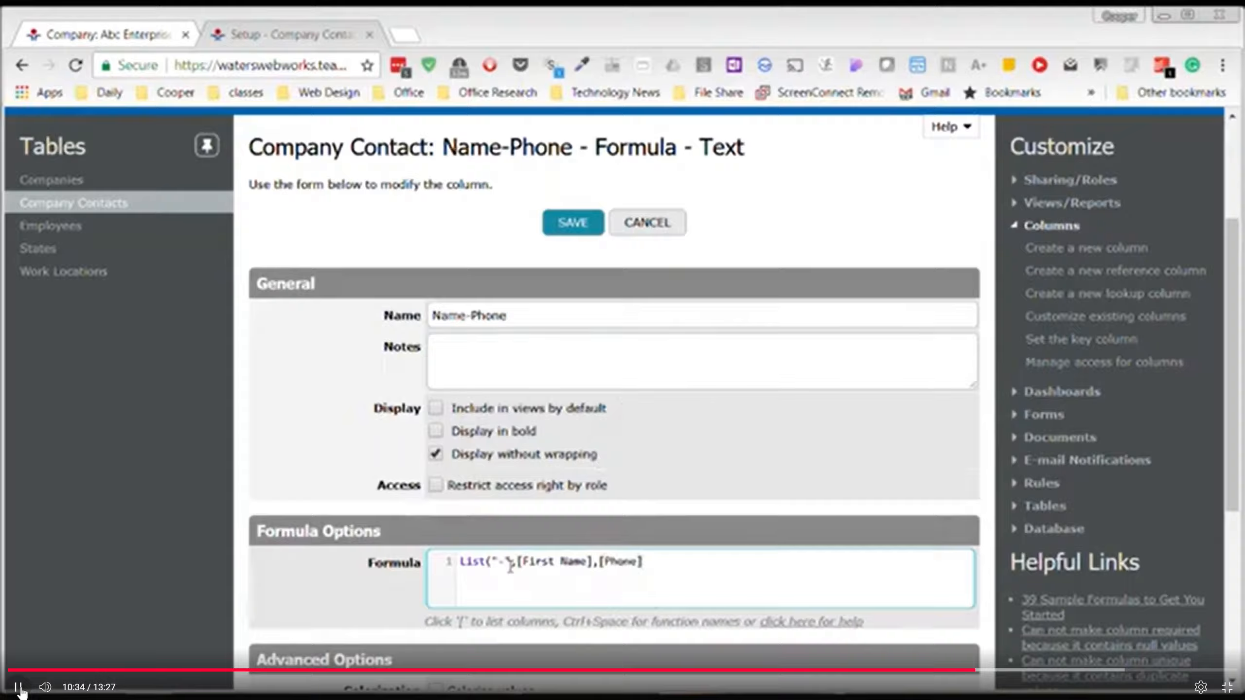
{"action": "type", "text": ")"}
{"action": "left_click", "coordinate": [574, 228]}
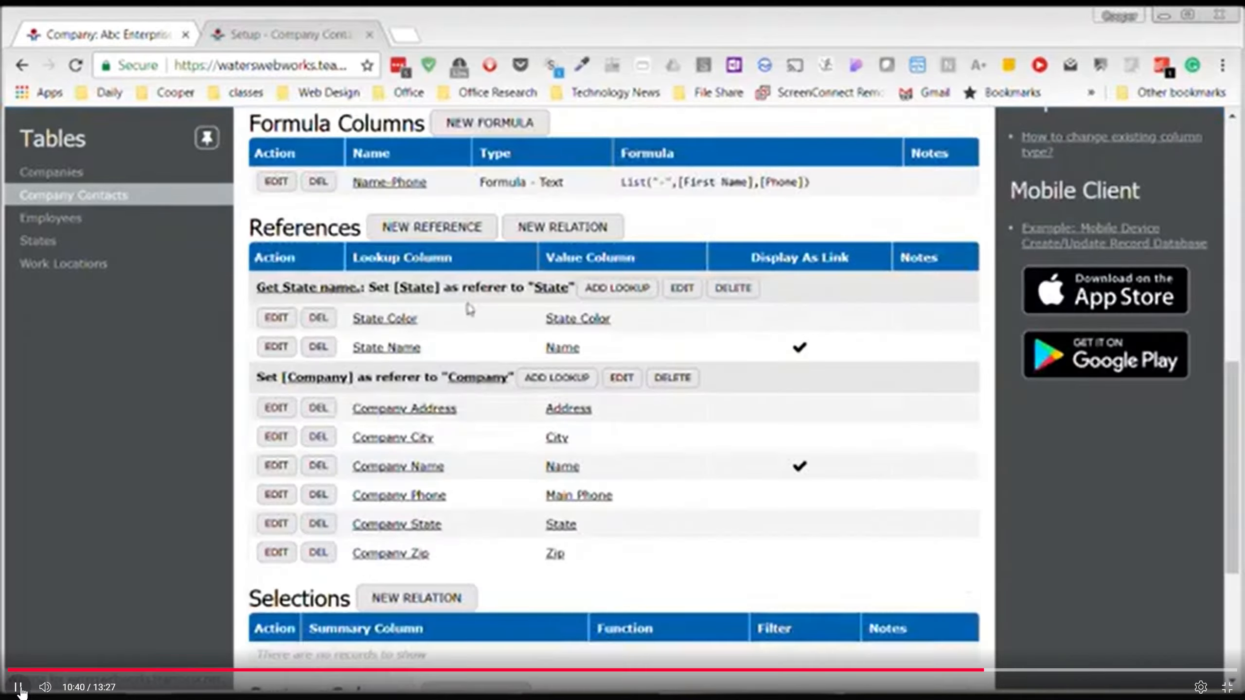
- In the Companies table, add a summary column named Name-Phone to the Company Contacts relation
{"action": "scroll", "coordinate": [499, 491], "scroll_direction": "up", "scroll_amount": 3}
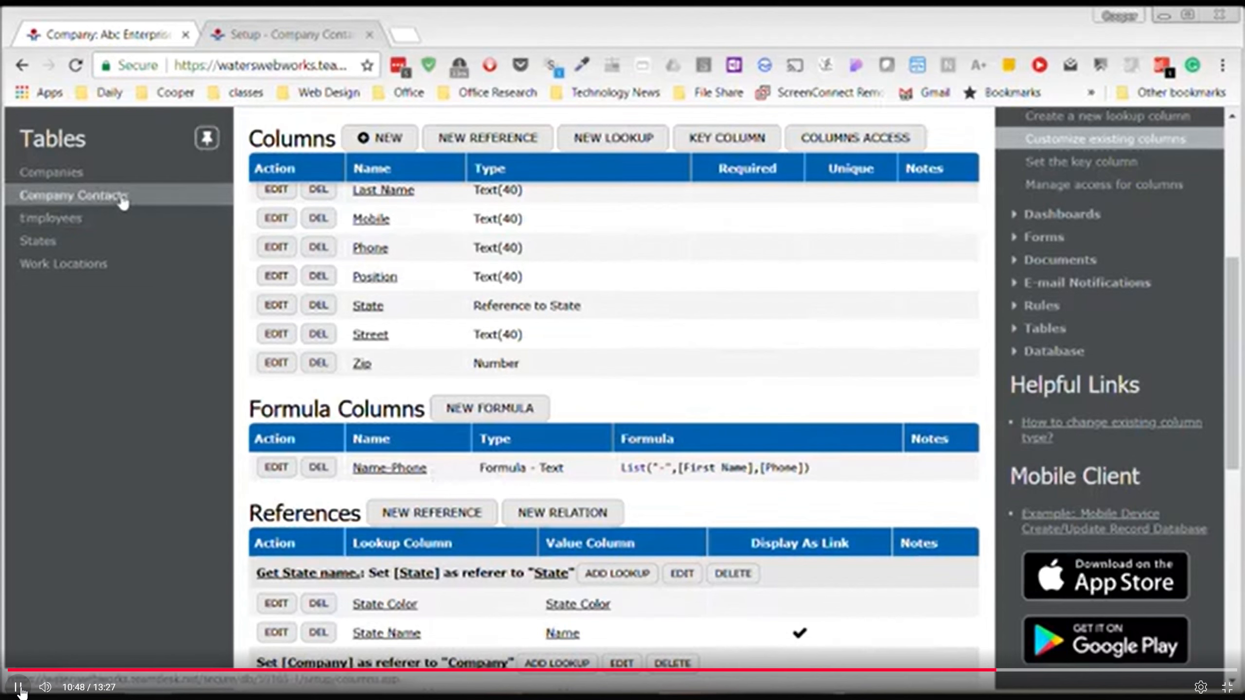
{"action": "left_click", "coordinate": [73, 175]}
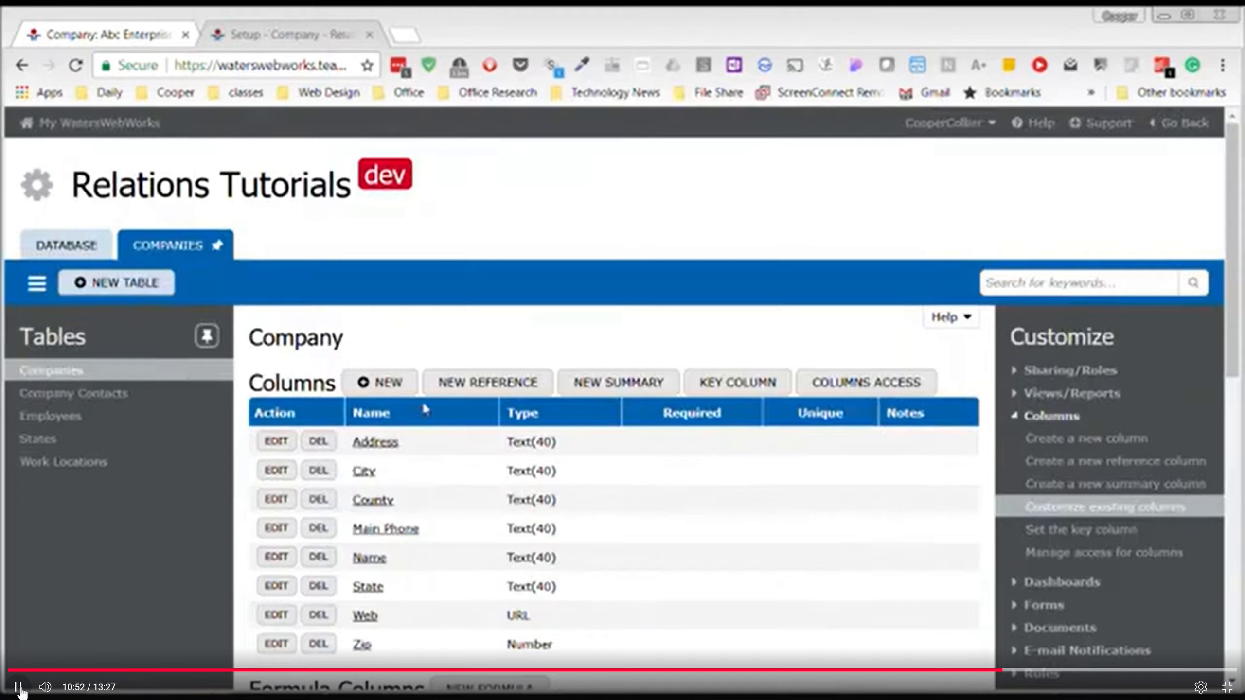
{"action": "scroll", "coordinate": [422, 401], "scroll_direction": "down", "scroll_amount": 6}
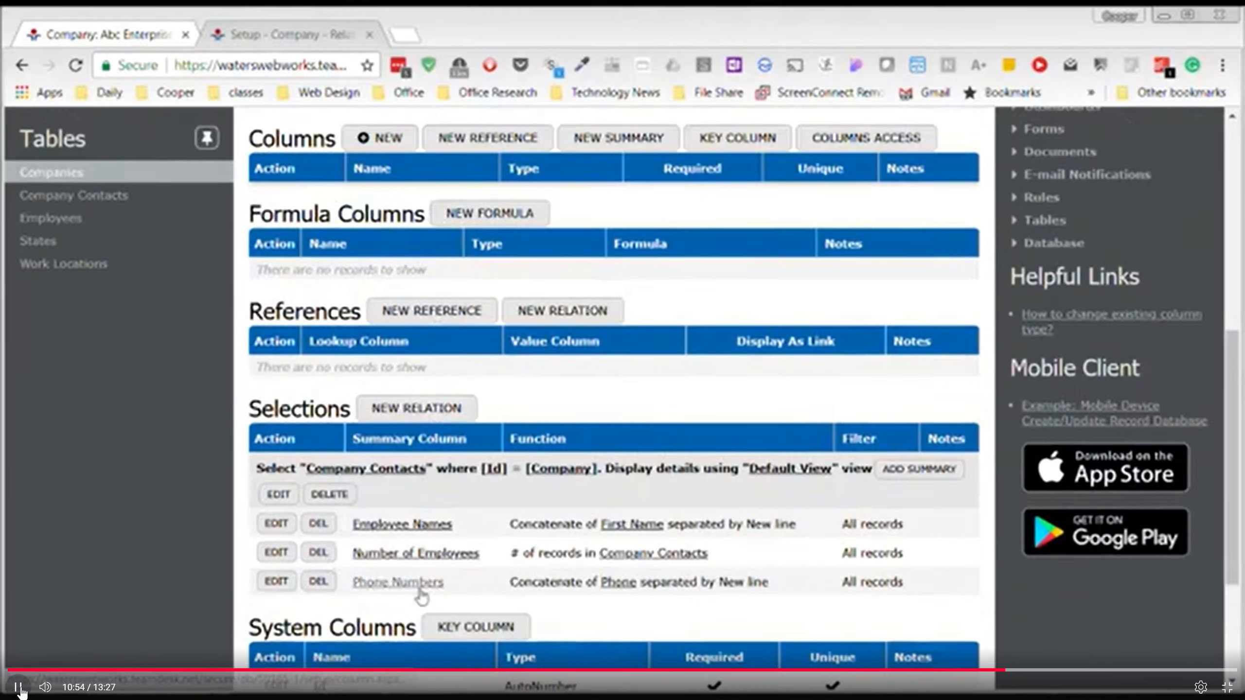
{"action": "scroll", "coordinate": [641, 594], "scroll_direction": "down", "scroll_amount": 3}
{"action": "scroll", "coordinate": [588, 571], "scroll_direction": "up", "scroll_amount": 2}
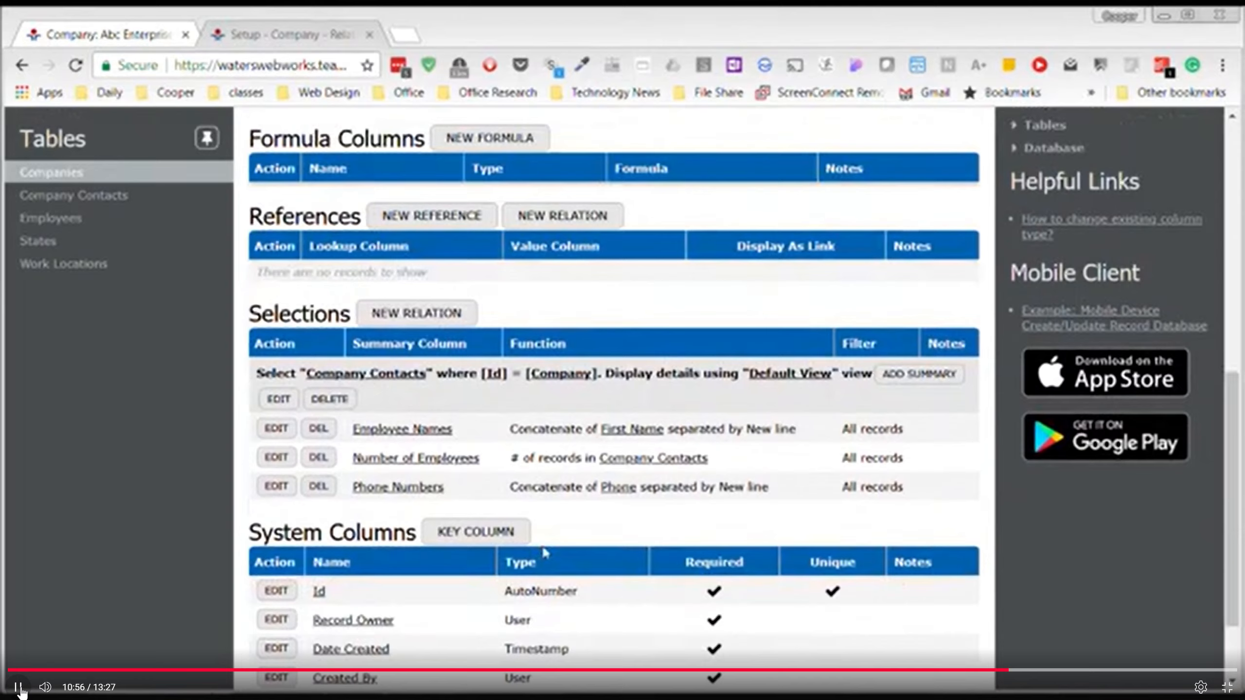
{"action": "left_click", "coordinate": [922, 374]}
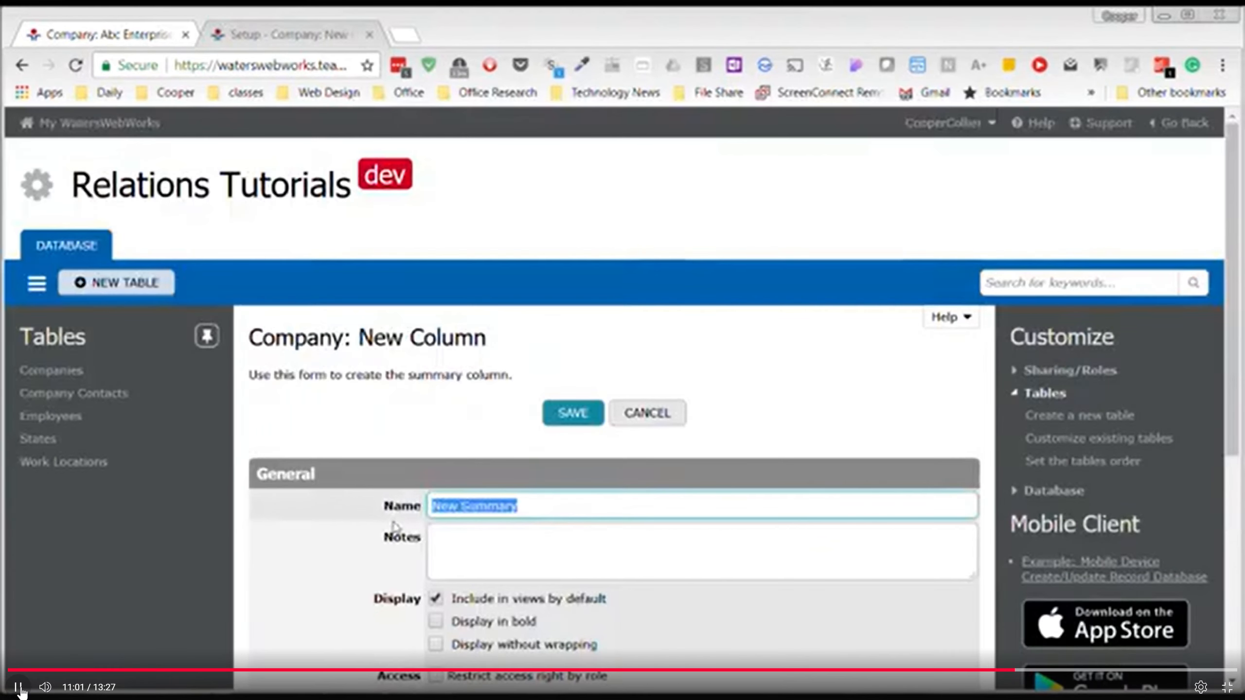
{"action": "type", "text": "Name"}
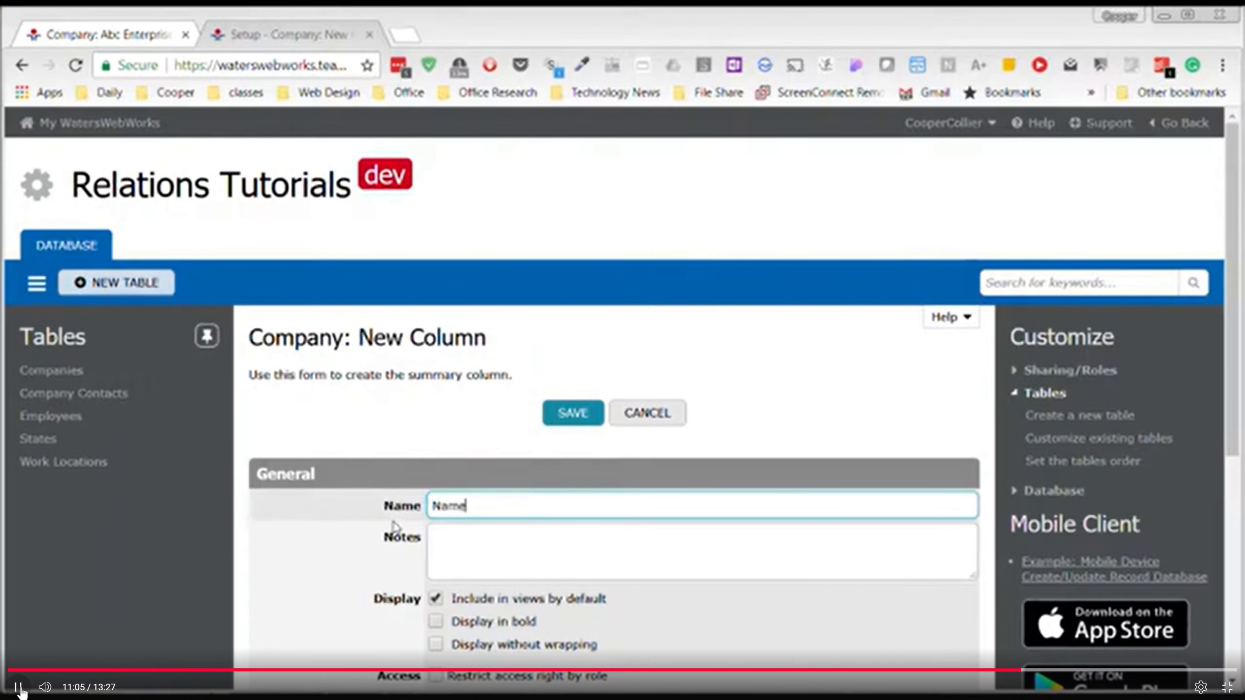
{"action": "type", "text": "-Phone"}
- Set the Name-Phone summary column to concatenate the contacts' Name-Phone values with a New line separator and save it
{"action": "scroll", "coordinate": [426, 528], "scroll_direction": "down", "scroll_amount": 5}
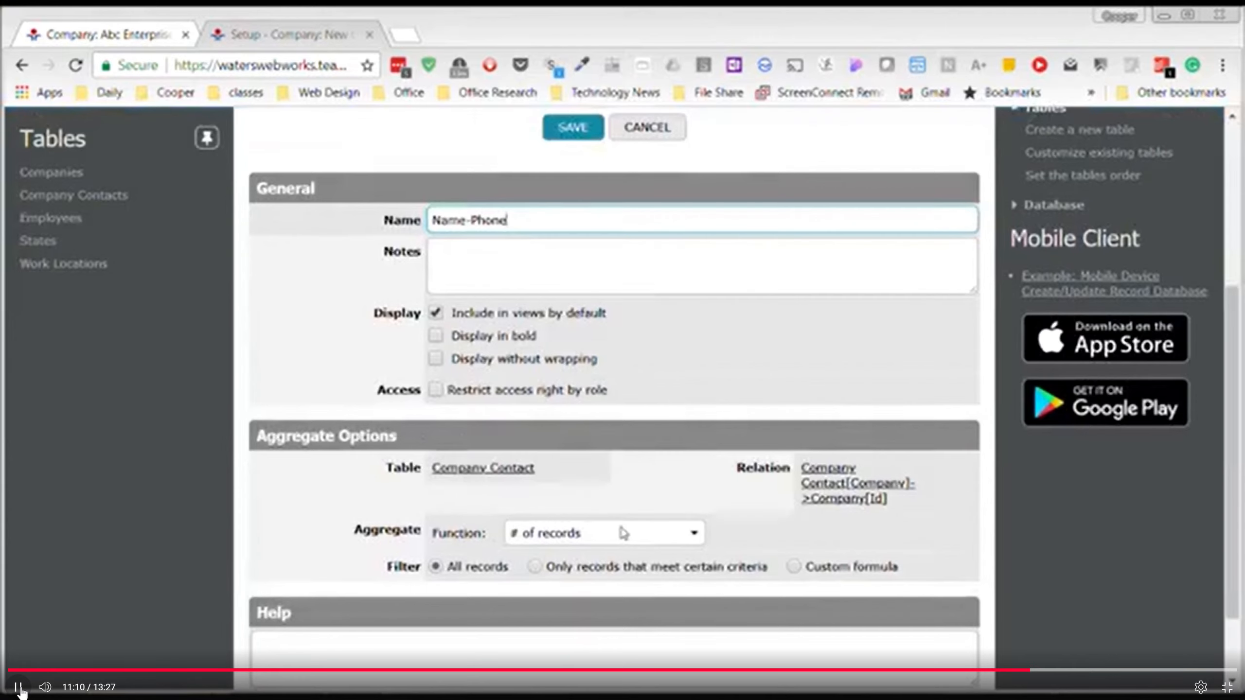
{"action": "left_click", "coordinate": [623, 533]}
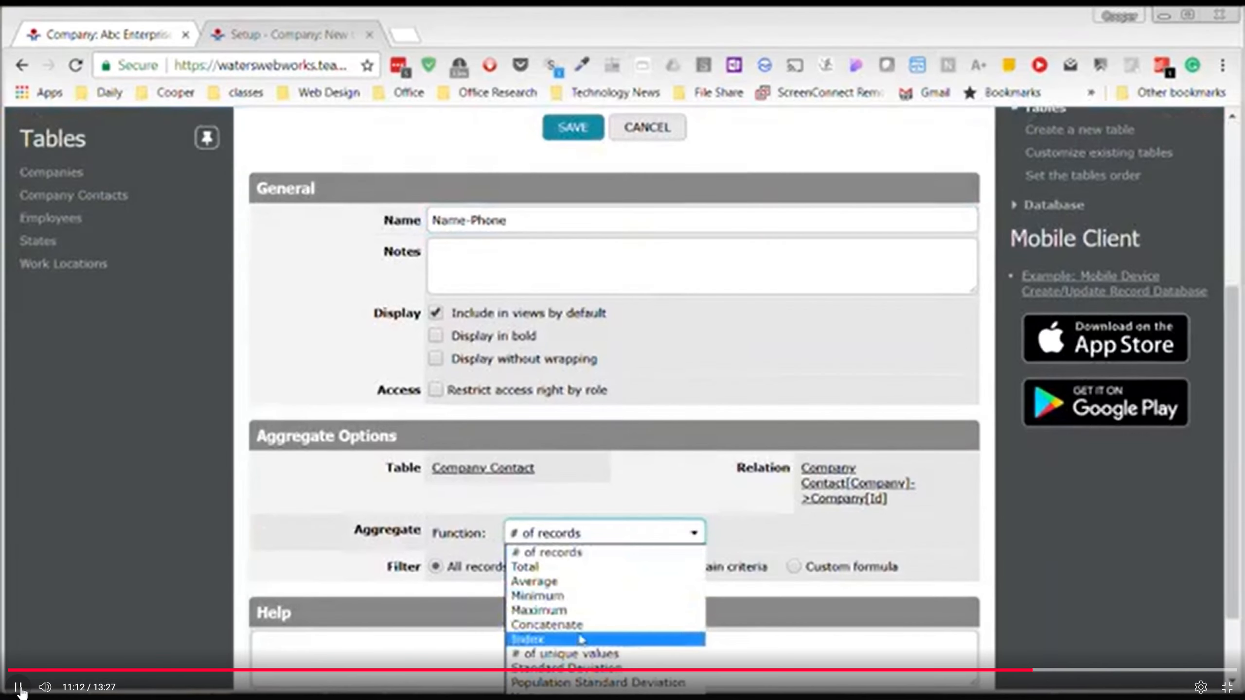
{"action": "left_click", "coordinate": [582, 625]}
{"action": "scroll", "coordinate": [711, 561], "scroll_direction": "down", "scroll_amount": 3}
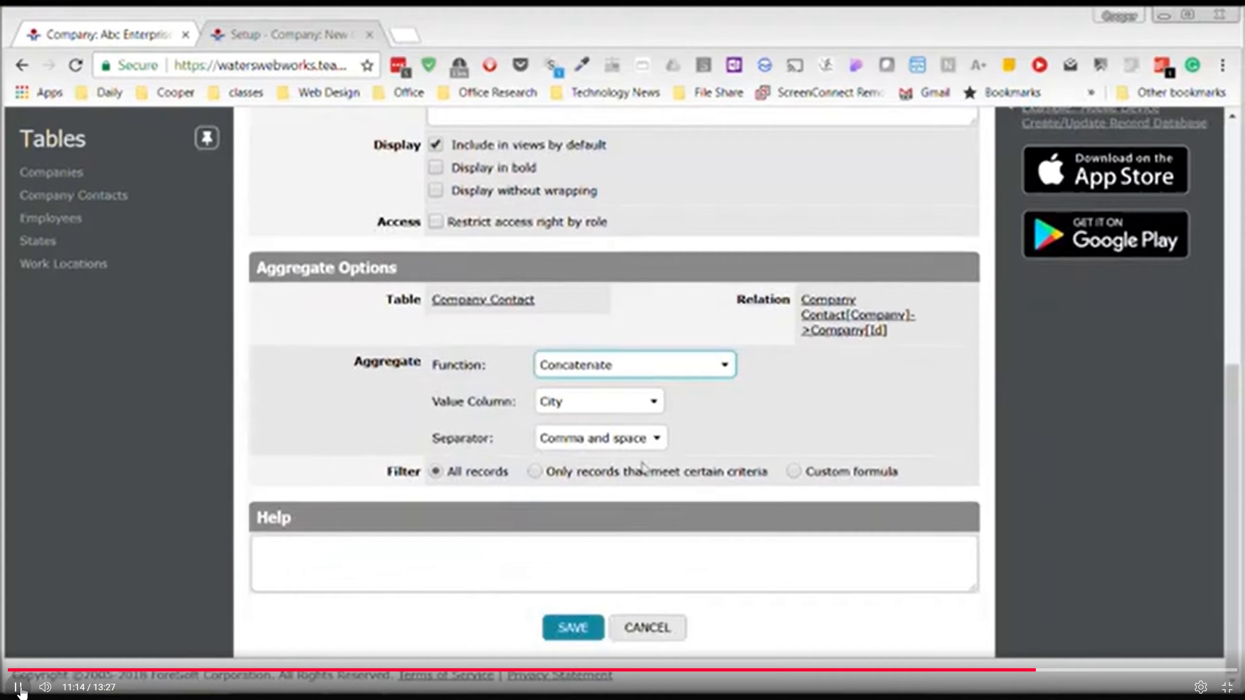
{"action": "left_click", "coordinate": [636, 402]}
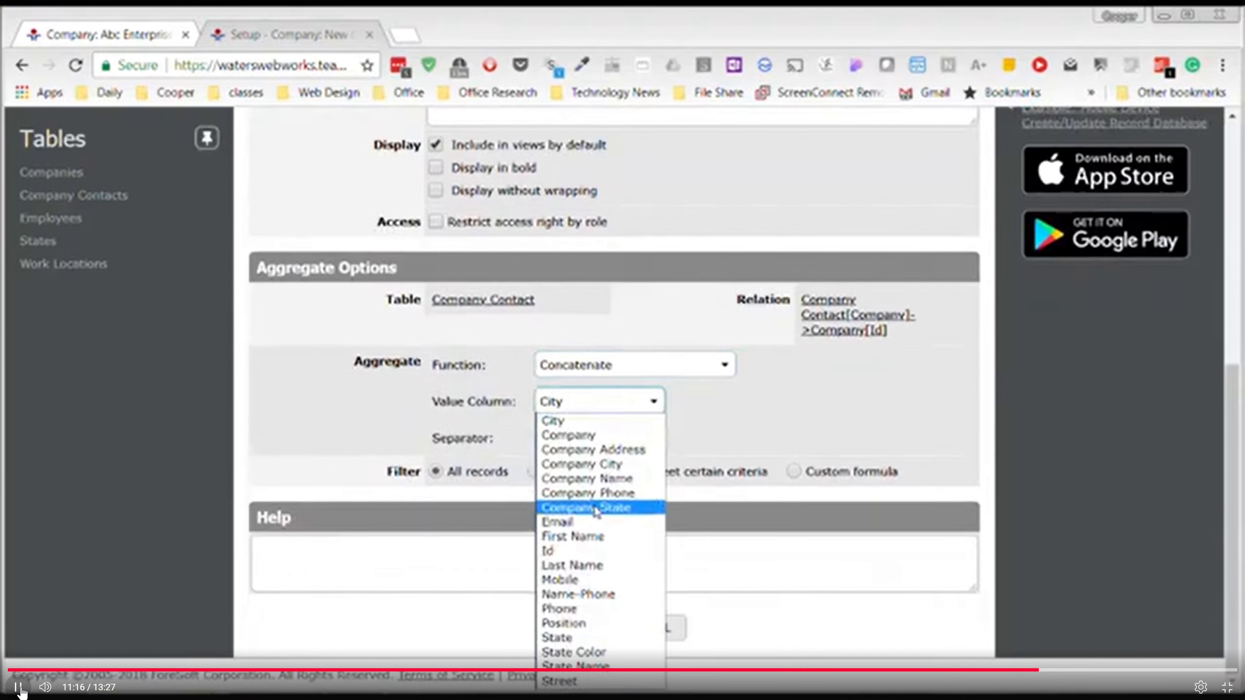
{"action": "left_click", "coordinate": [597, 595]}
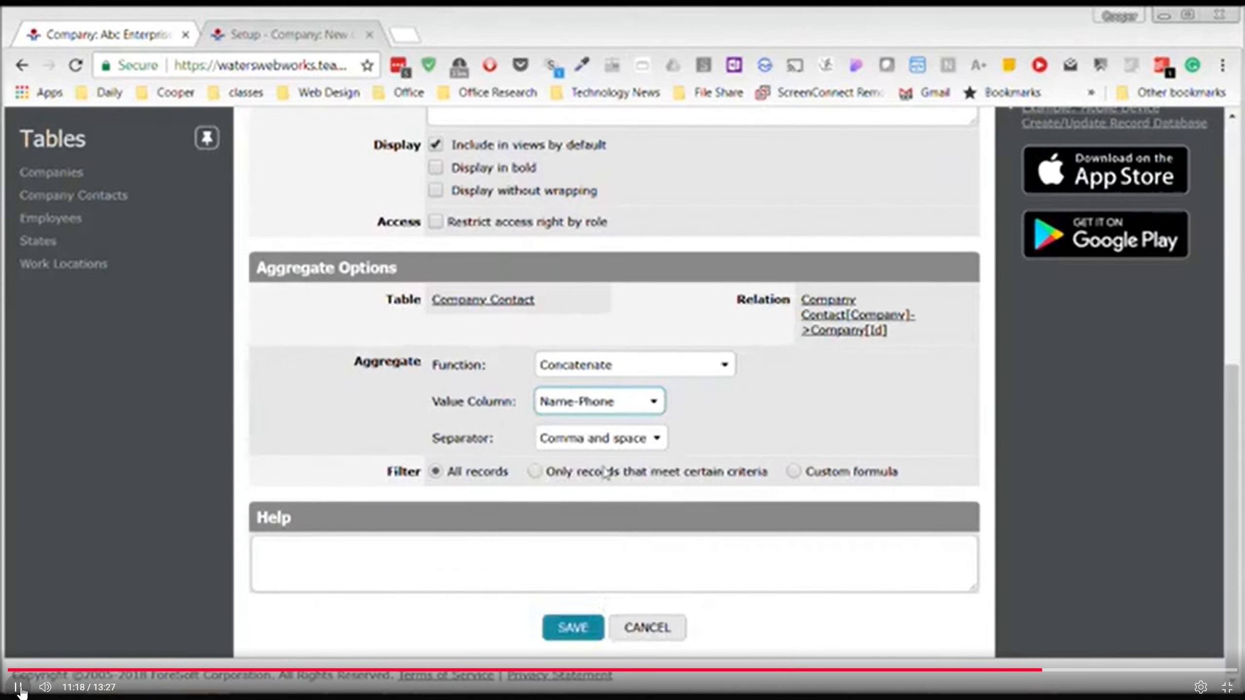
{"action": "left_click", "coordinate": [609, 447]}
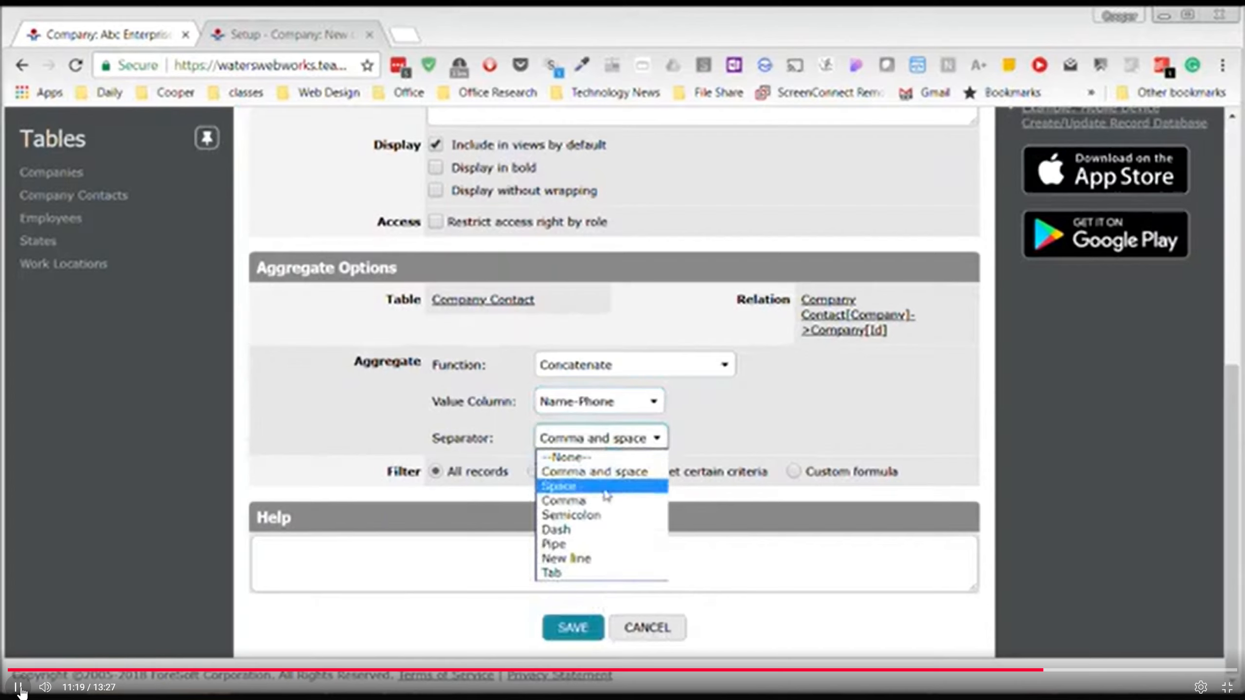
{"action": "left_click", "coordinate": [588, 561]}
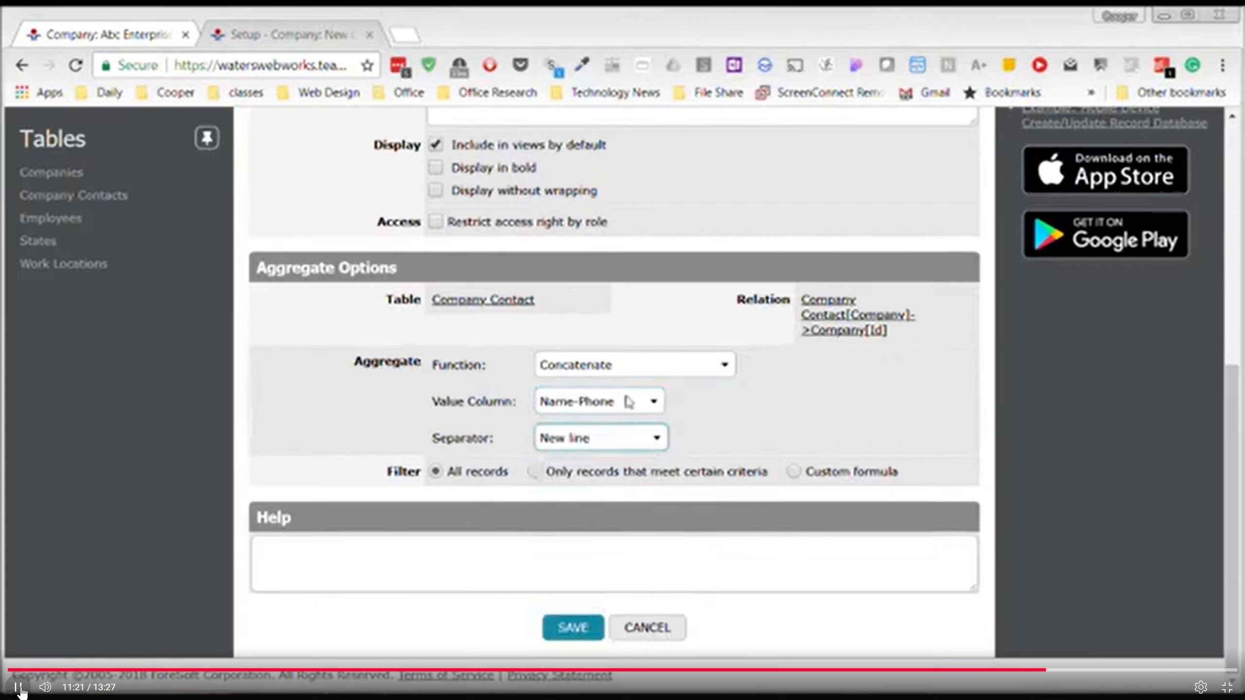
{"action": "left_click", "coordinate": [566, 629]}
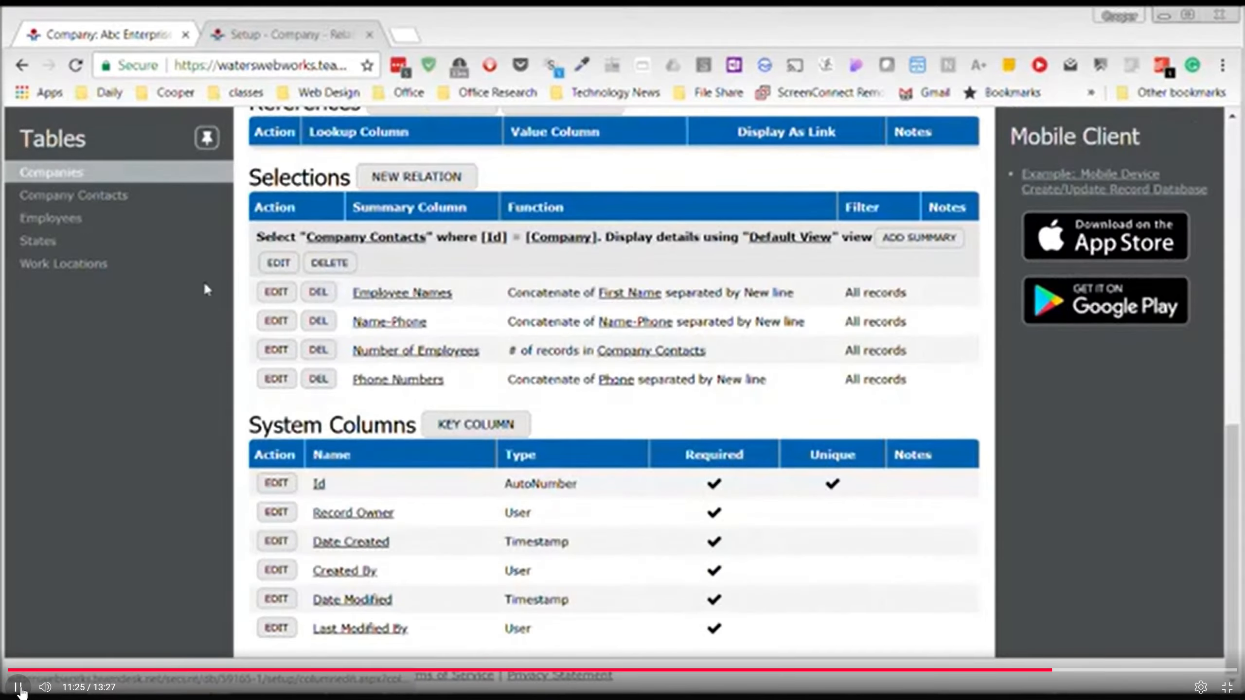
- Return to the Abc Enterprises Inc company record and examine its Employees section
{"action": "left_click", "coordinate": [99, 37]}
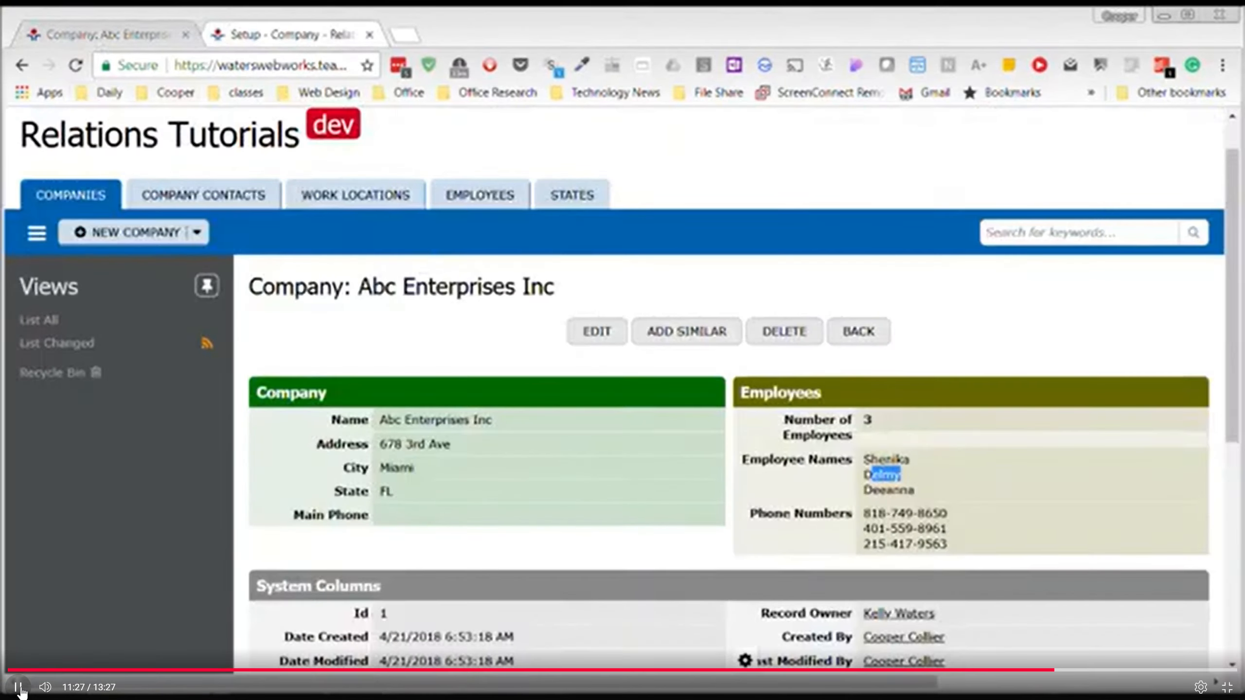